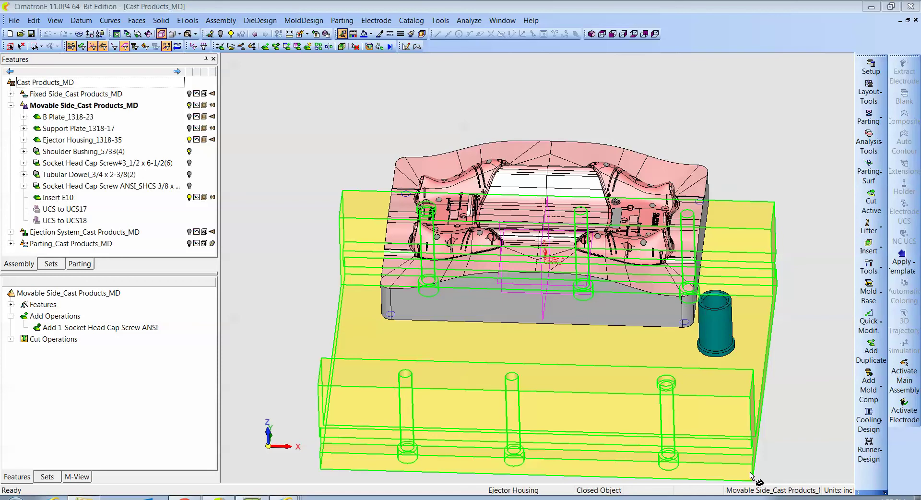
- Examine the core insert's cylindrical surface and the detailed pockets on either side where the rib block is located or missing
scroll(520, 161, up, 5)
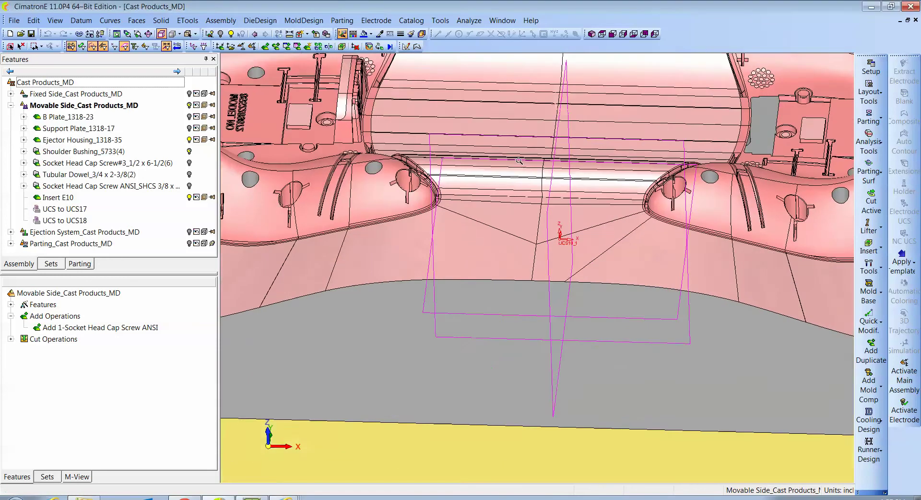
ctrl+middle_drag(519, 161, 545, 251)
ctrl+drag(545, 251, 522, 251)
ctrl+middle_drag(522, 251, 470, 235)
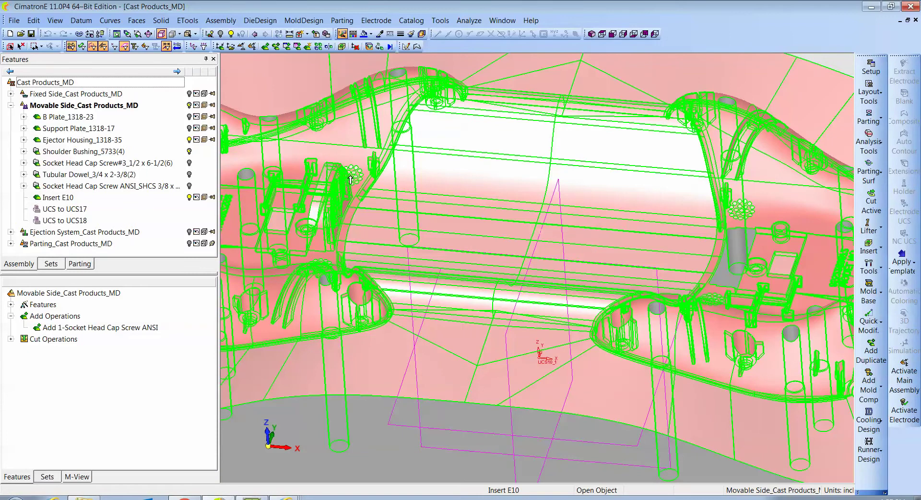
ctrl+middle_drag(351, 180, 443, 189)
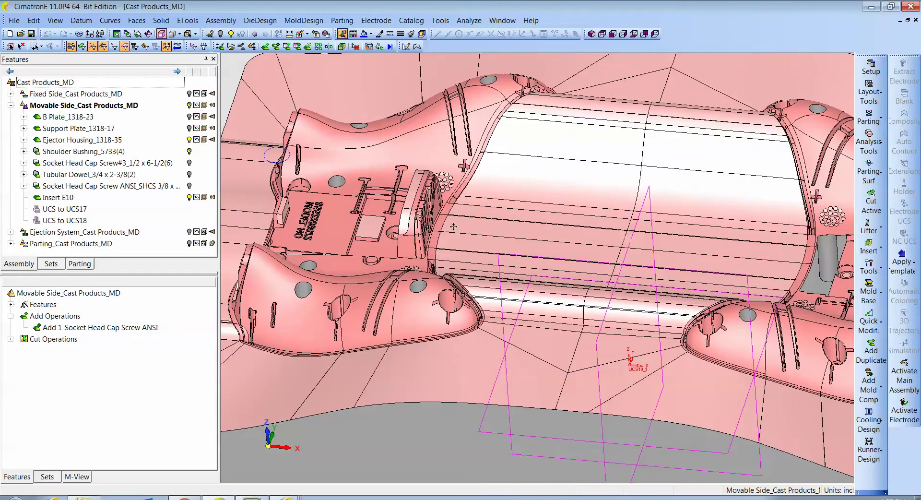
ctrl+middle_drag(580, 228, 510, 218)
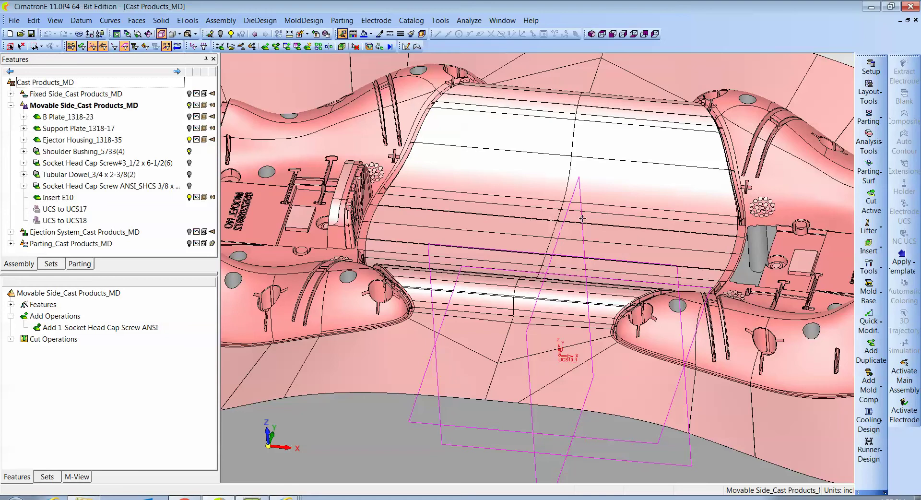
middle_drag(704, 252, 765, 258)
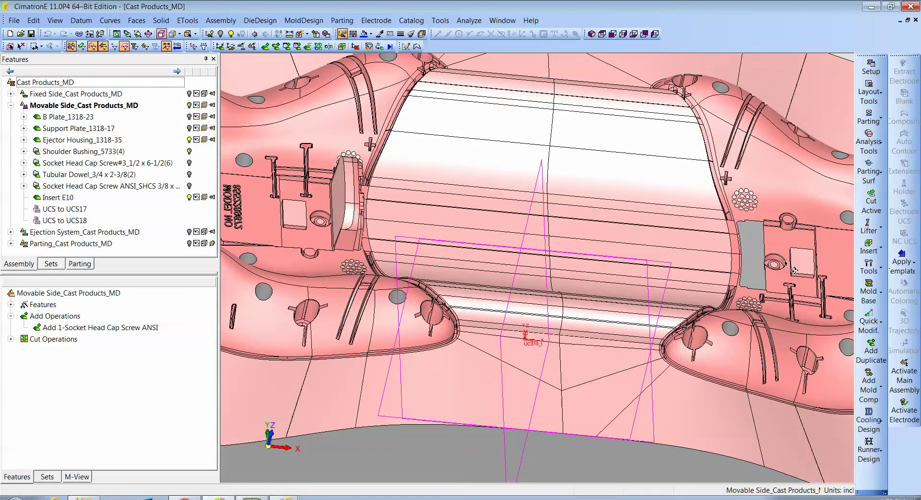
middle_drag(798, 265, 775, 263)
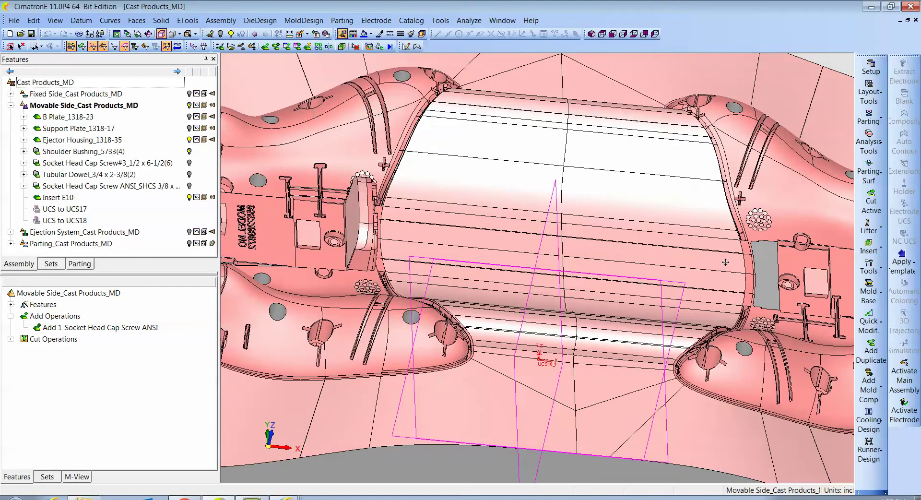
middle_drag(725, 262, 530, 234)
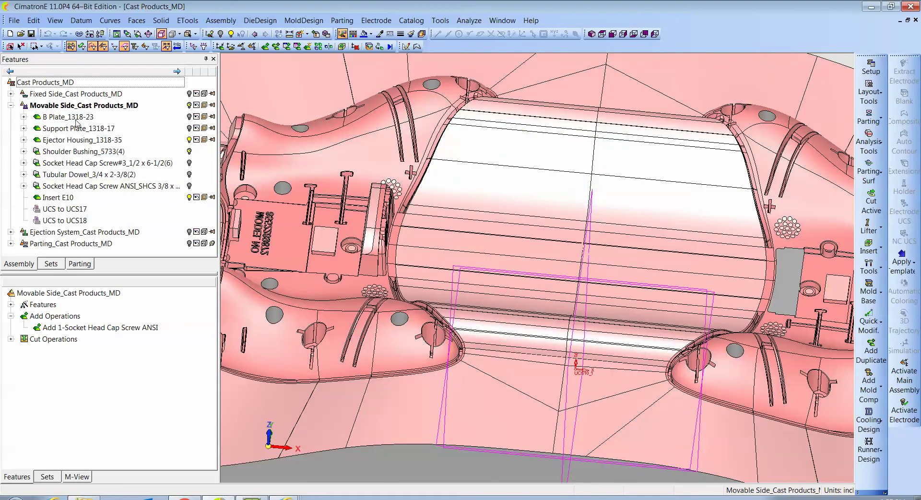
- Choose STL_inch.elt from the Cast Products_MD folder as a component to add to the movable side assembly
click(213, 21)
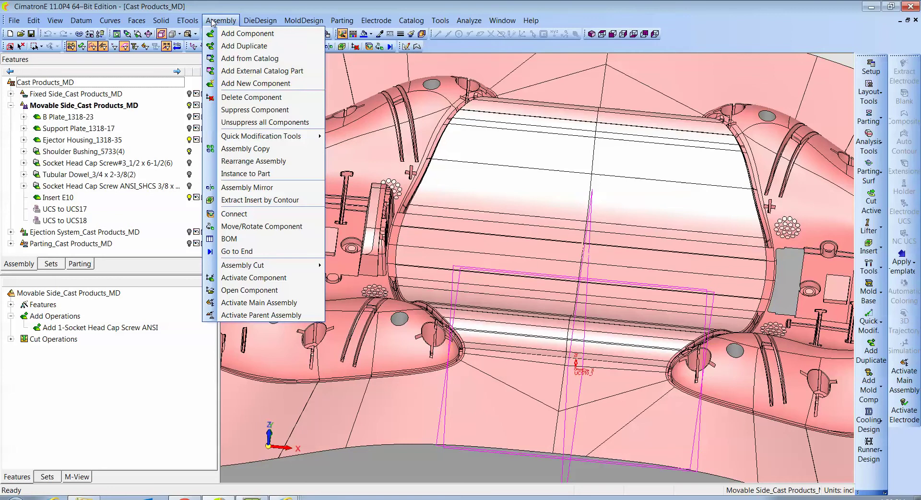
click(247, 33)
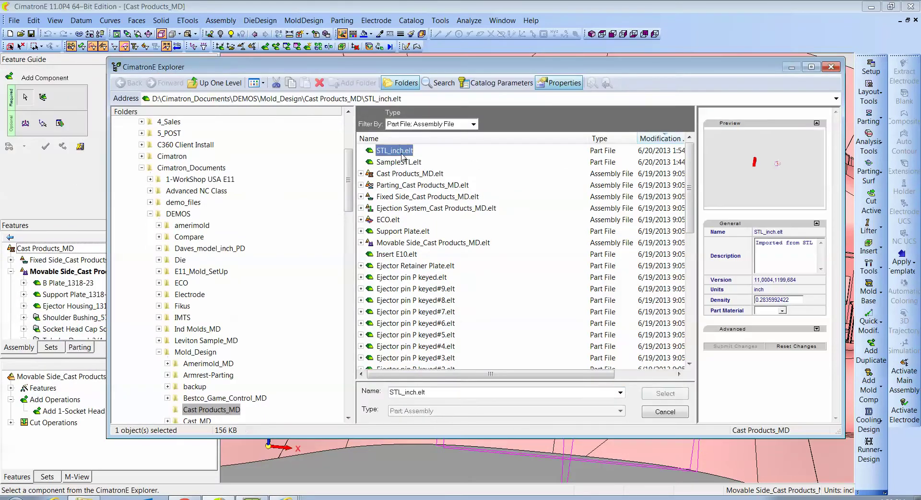
click(678, 394)
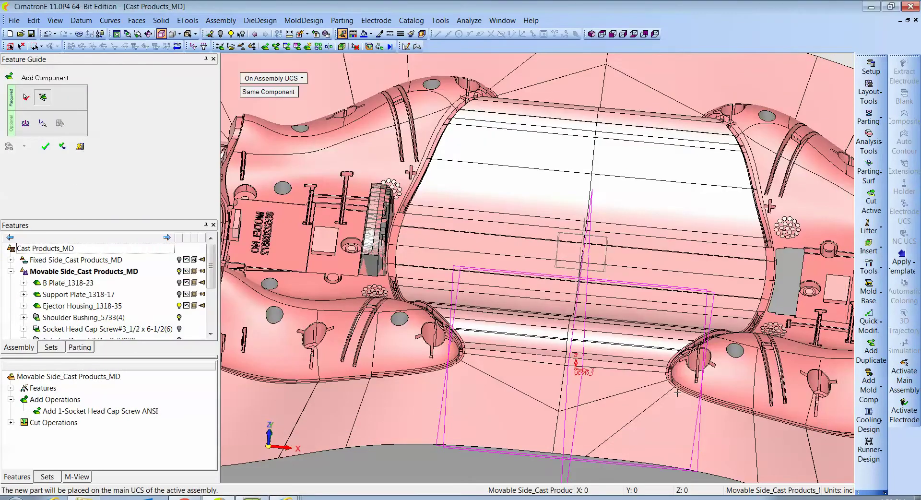
- Examine how the previewed STL part fits against the ribbed block and its surrounding pocket on the core insert
ctrl+right_drag(678, 393, 685, 352)
ctrl+drag(668, 333, 595, 319)
ctrl+right_drag(595, 320, 576, 263)
ctrl+middle_drag(577, 263, 778, 344)
ctrl+right_drag(777, 343, 540, 286)
ctrl+right_drag(525, 319, 483, 246)
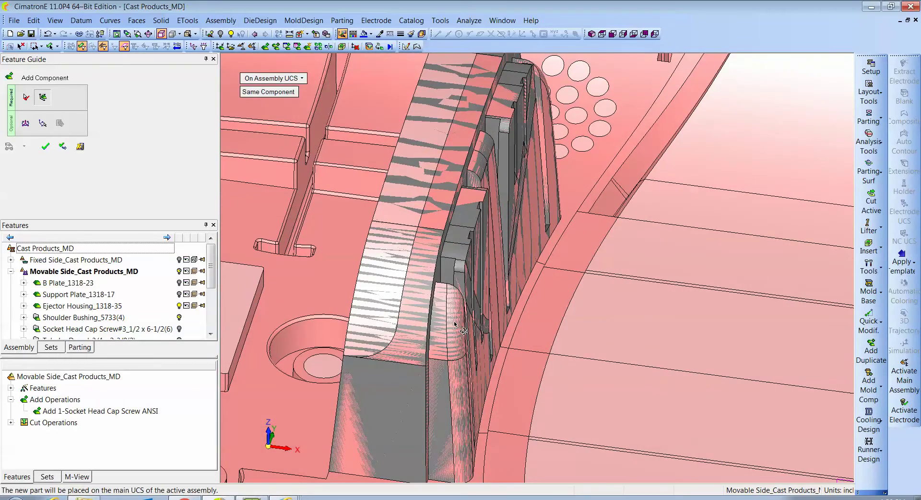
middle_drag(453, 342, 495, 301)
ctrl+drag(502, 283, 512, 313)
ctrl+drag(538, 259, 525, 341)
middle_drag(526, 341, 516, 280)
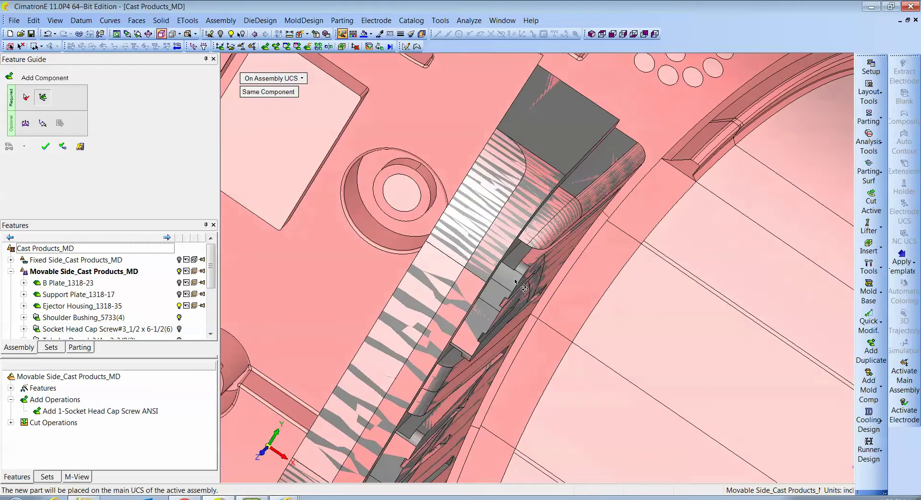
ctrl+drag(528, 223, 533, 192)
scroll(523, 216, down, 2)
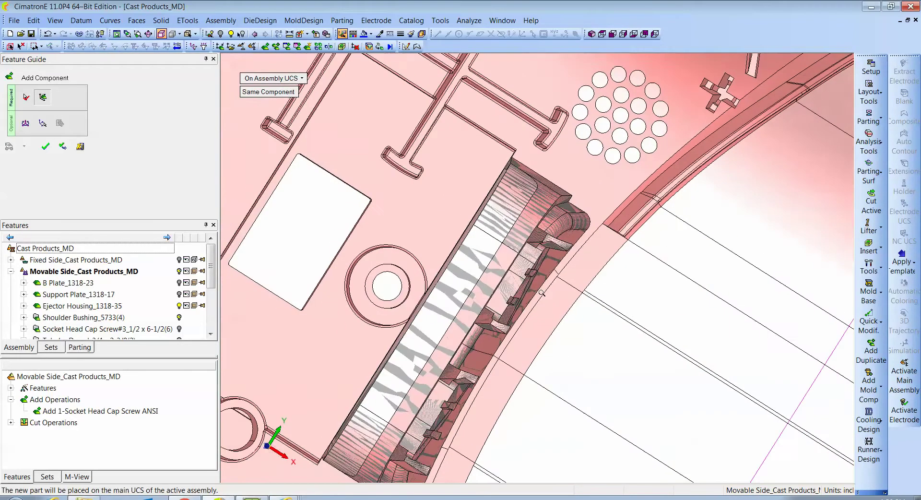
ctrl+drag(514, 231, 513, 261)
middle_drag(513, 261, 552, 262)
scroll(468, 270, down, 2)
scroll(355, 234, down, 3)
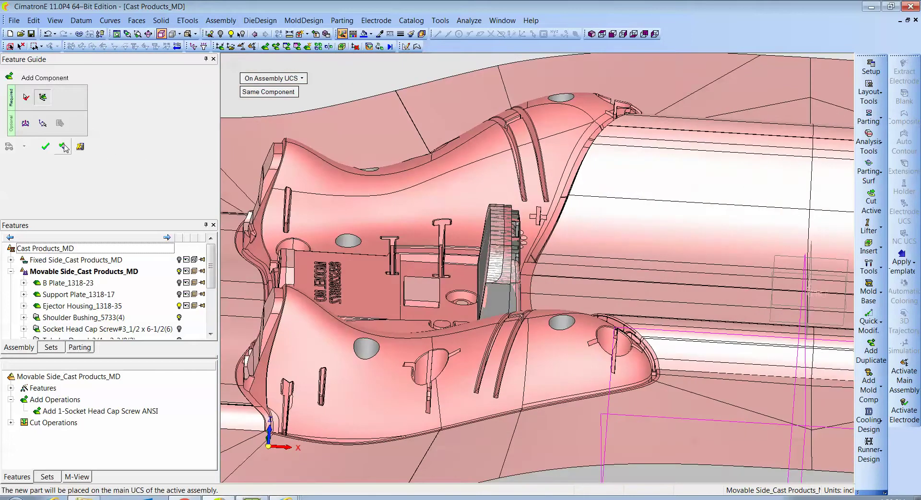
- Place the STL_inch component on the main UCS of the movable side assembly
click(45, 147)
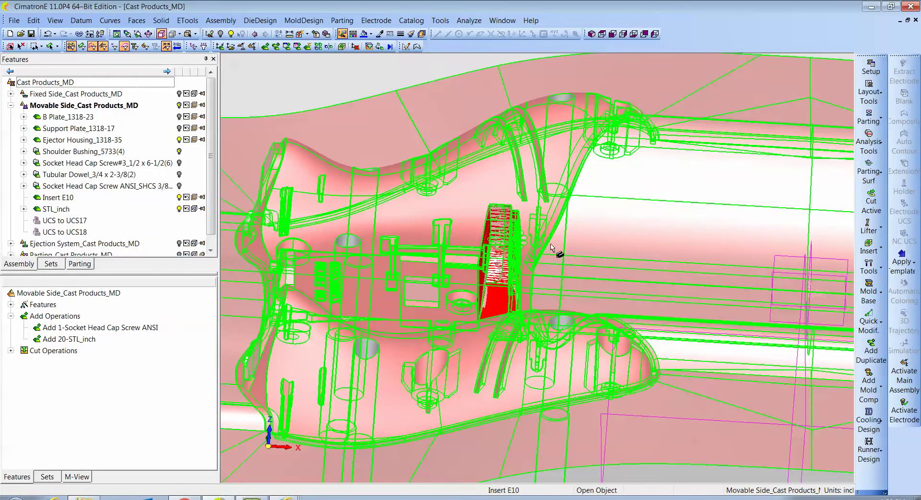
middle_drag(583, 251, 450, 241)
scroll(506, 327, down, 2)
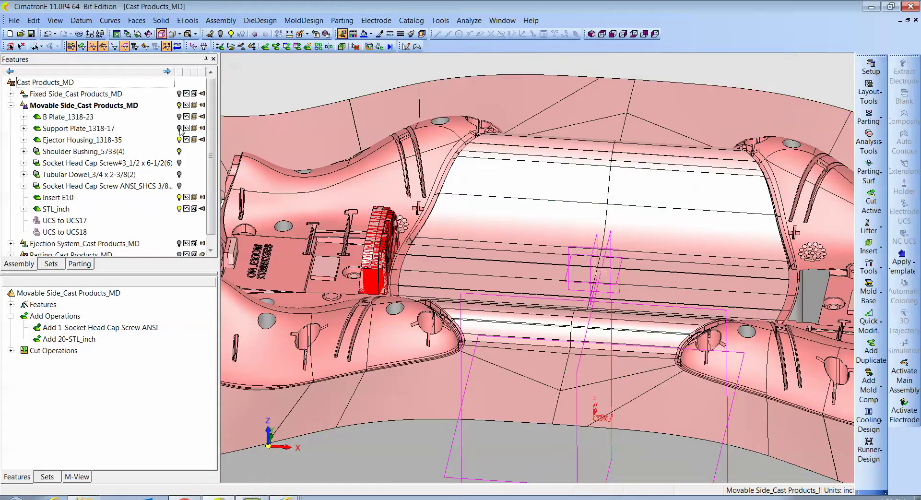
- Move the STL_inch body by mirroring it about the vertical centre plane to the opposite end of the insert
click(33, 21)
mouse_move(68, 124)
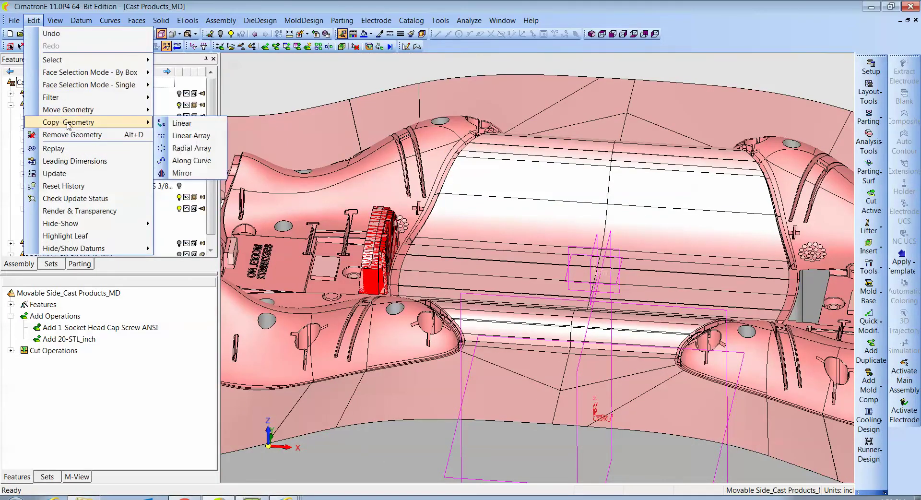
mouse_move(127, 113)
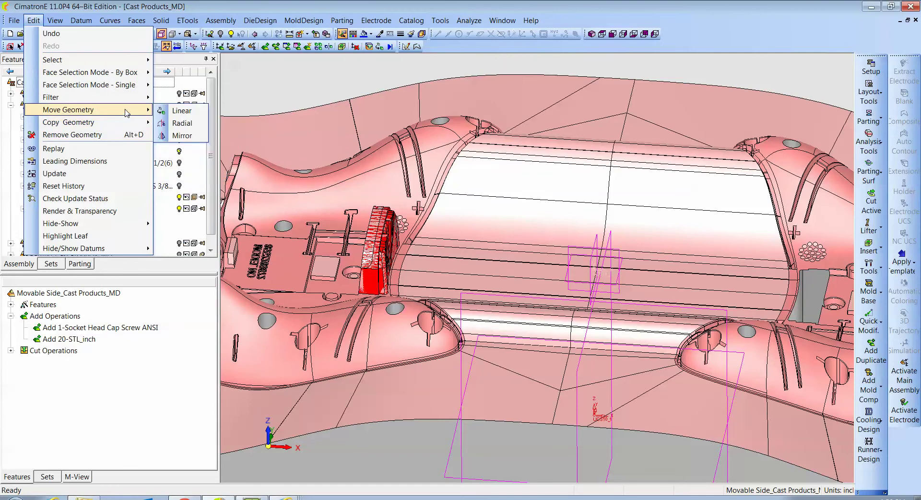
click(182, 135)
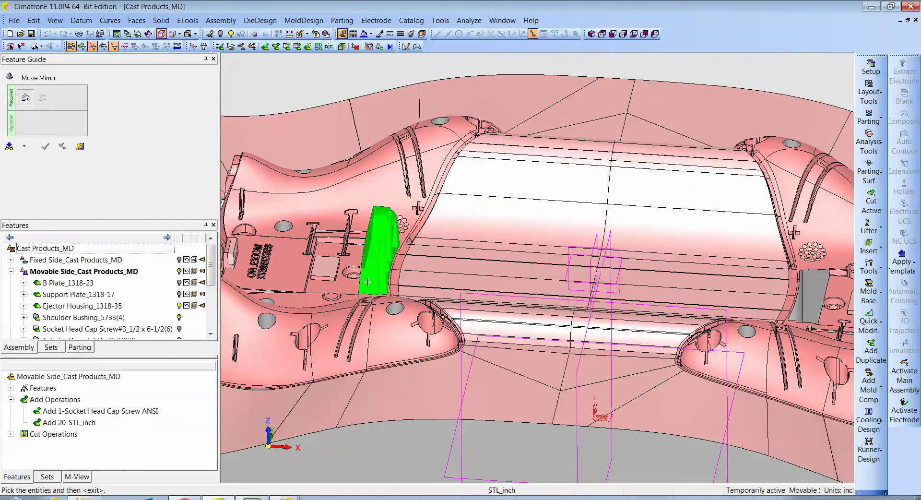
click(372, 280)
middle_click(371, 281)
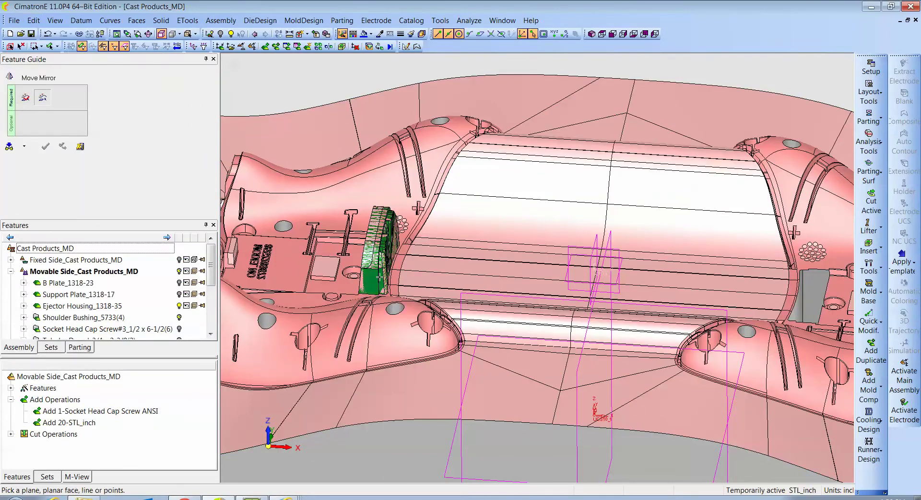
ctrl+drag(609, 242, 657, 230)
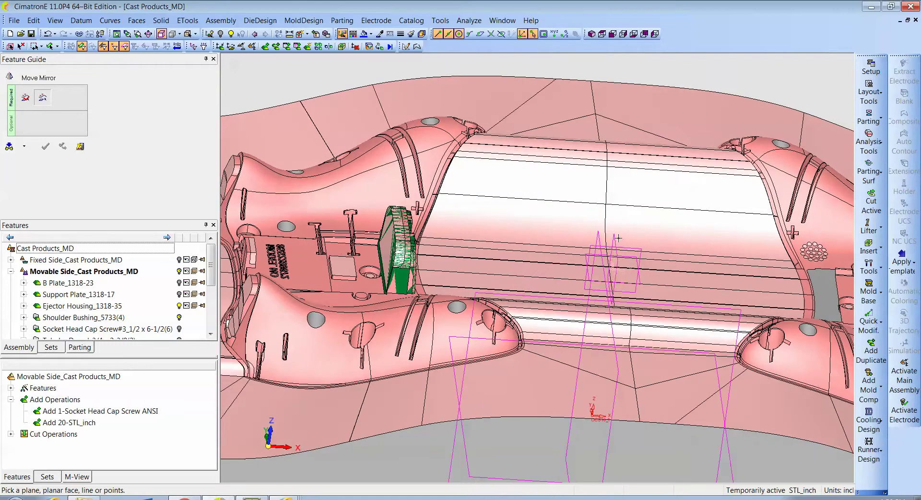
click(612, 234)
ctrl+middle_drag(689, 220, 614, 216)
click(615, 215)
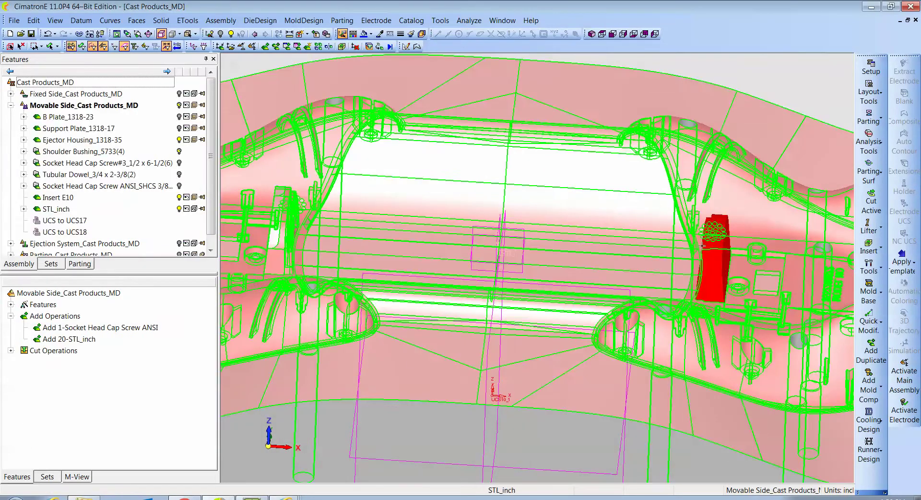
- Inspect the mirrored STL part on its own by temporarily hiding Insert E10 and toggling the part's visibility
ctrl+middle_drag(672, 240, 573, 229)
ctrl+right_drag(573, 229, 497, 309)
ctrl+middle_drag(496, 308, 552, 278)
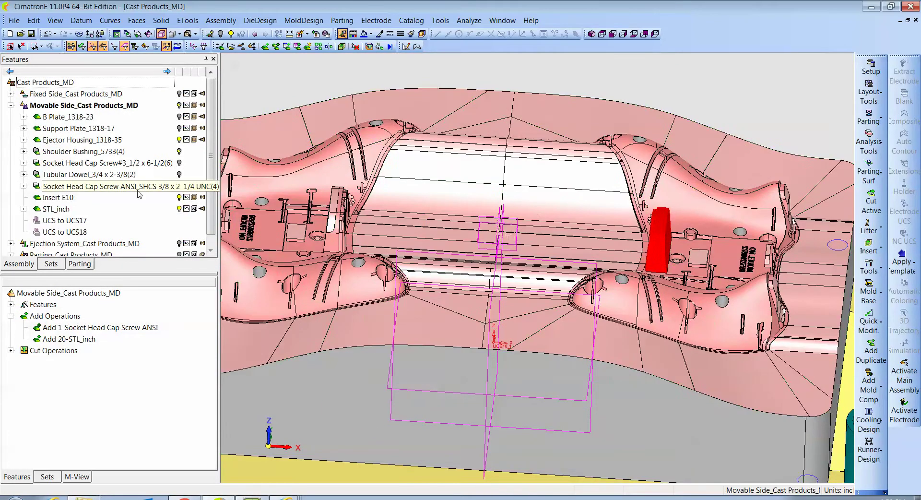
click(179, 199)
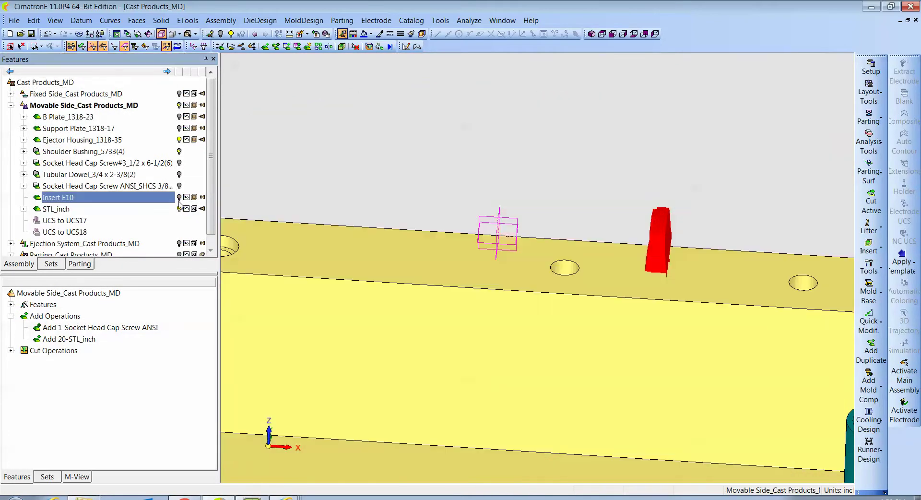
click(180, 210)
click(180, 209)
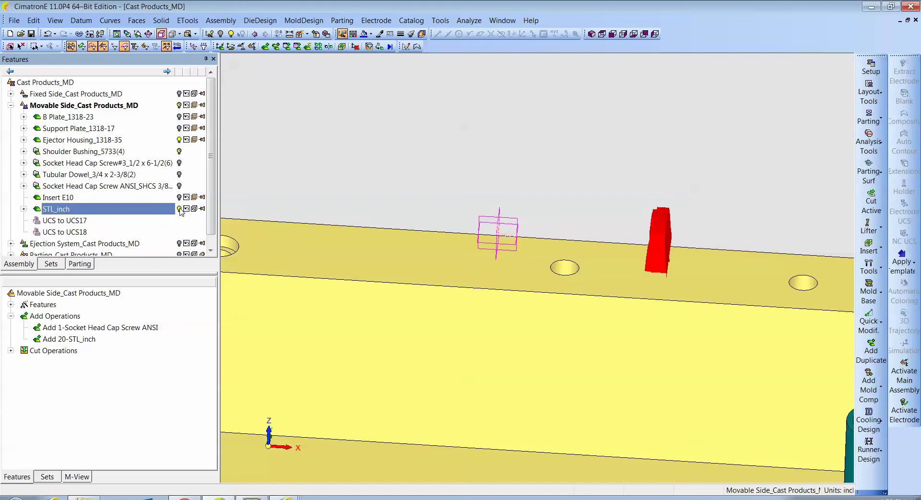
click(179, 200)
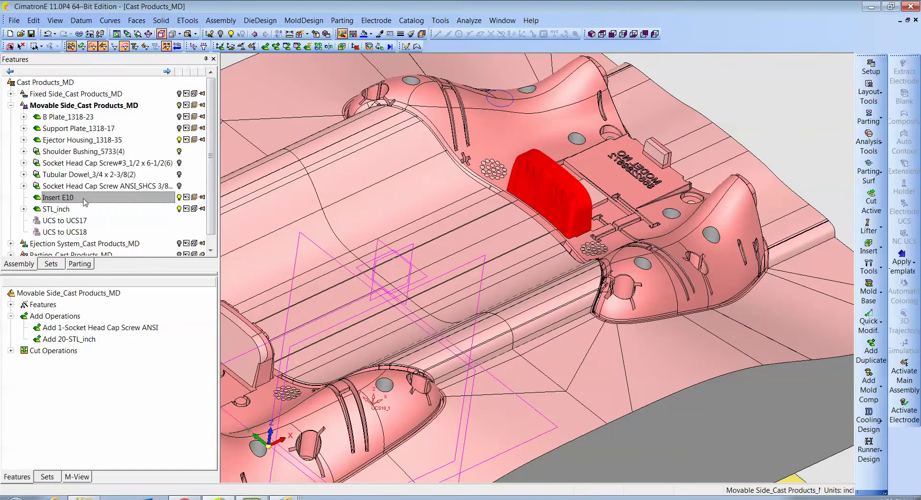
- Activate Insert E10 and import the mirrored STL body into it as geometry
double_click(84, 201)
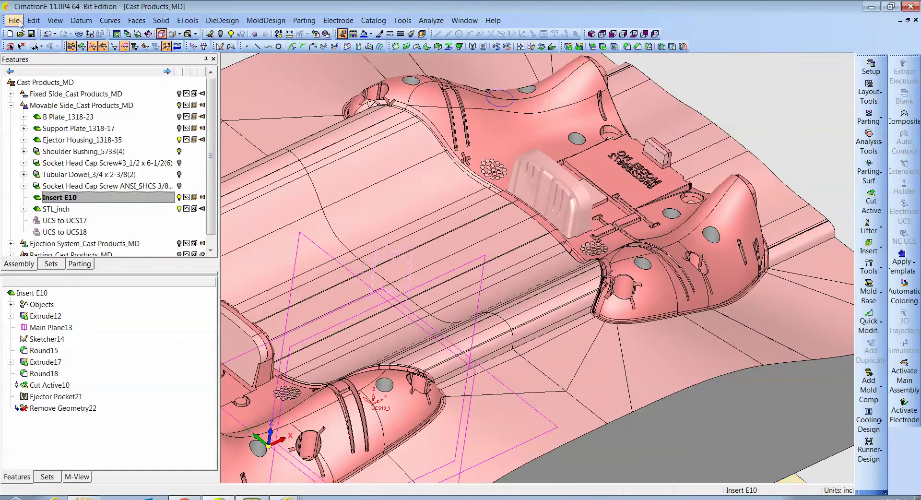
click(15, 21)
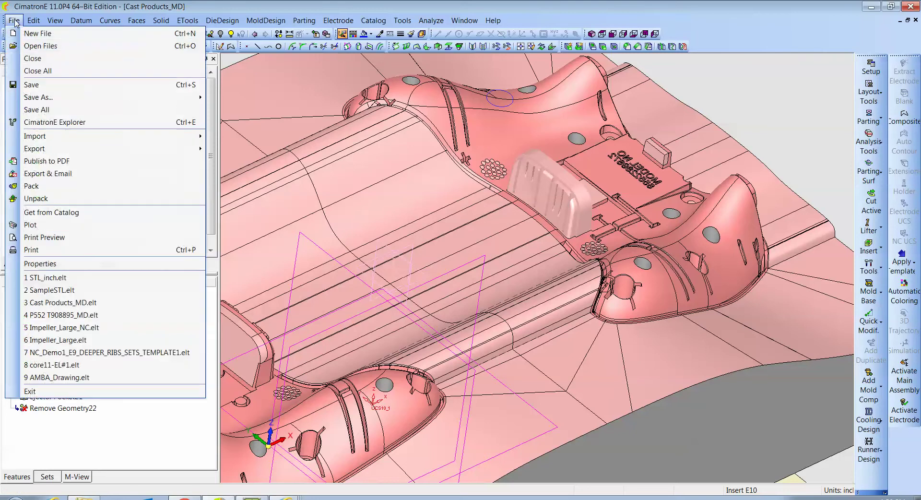
mouse_move(51, 139)
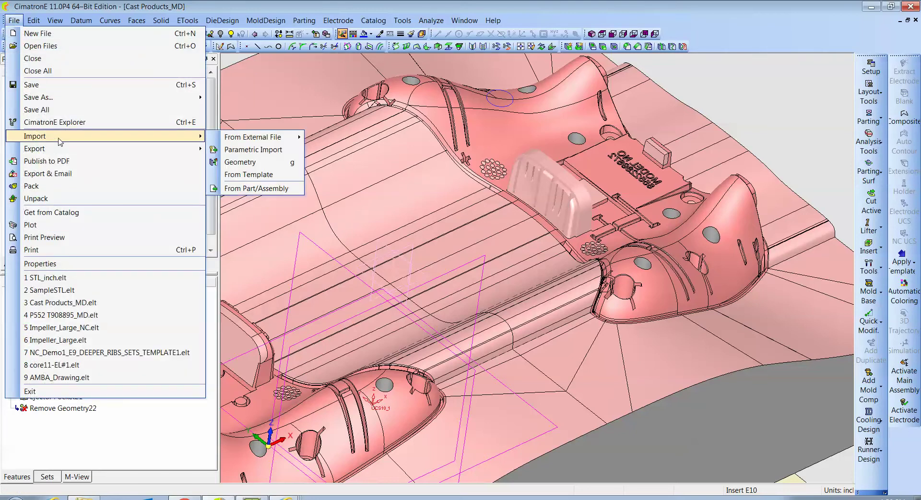
click(240, 162)
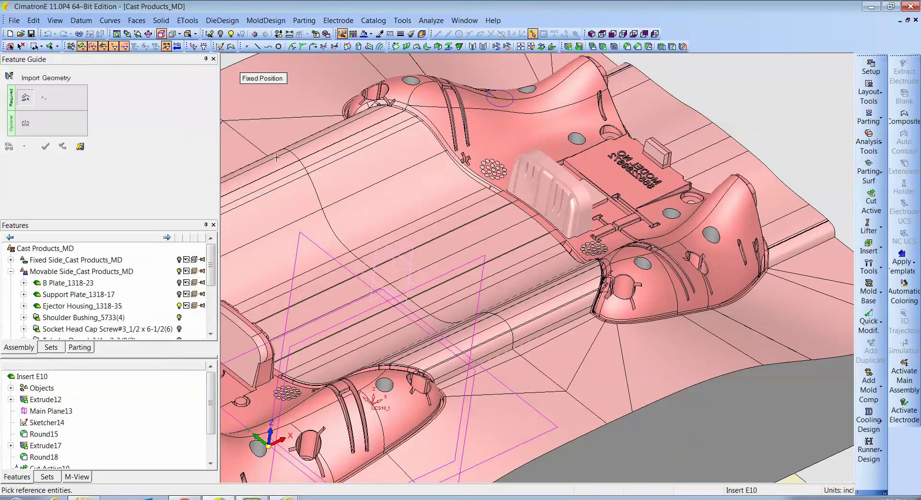
click(562, 192)
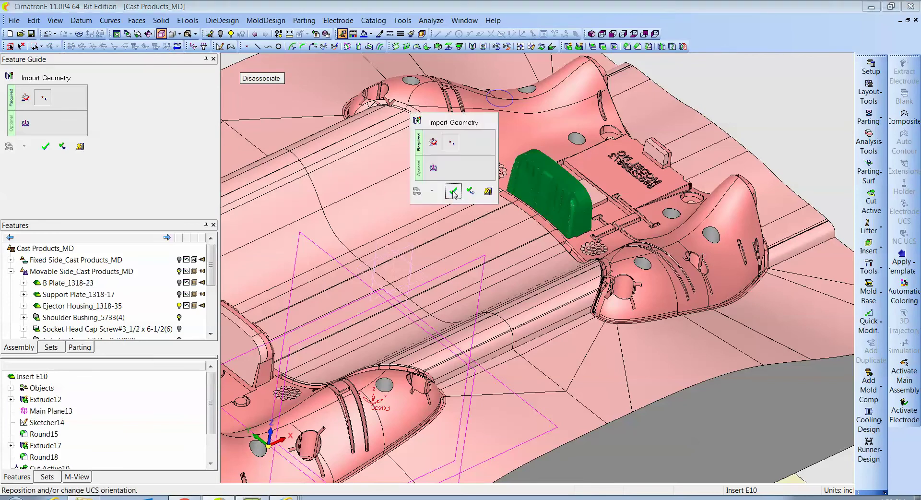
click(454, 192)
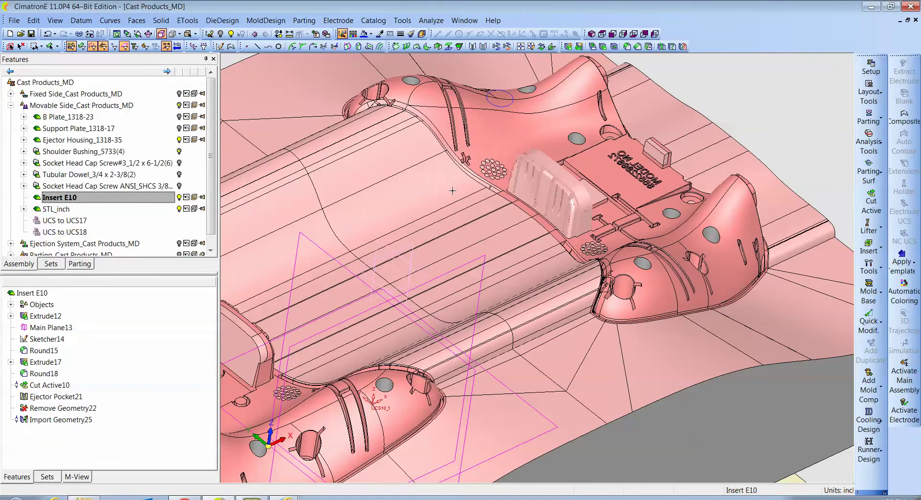
- Hide the STL_inch component and make the Movable Side_Cast Products_MD assembly active again
click(179, 210)
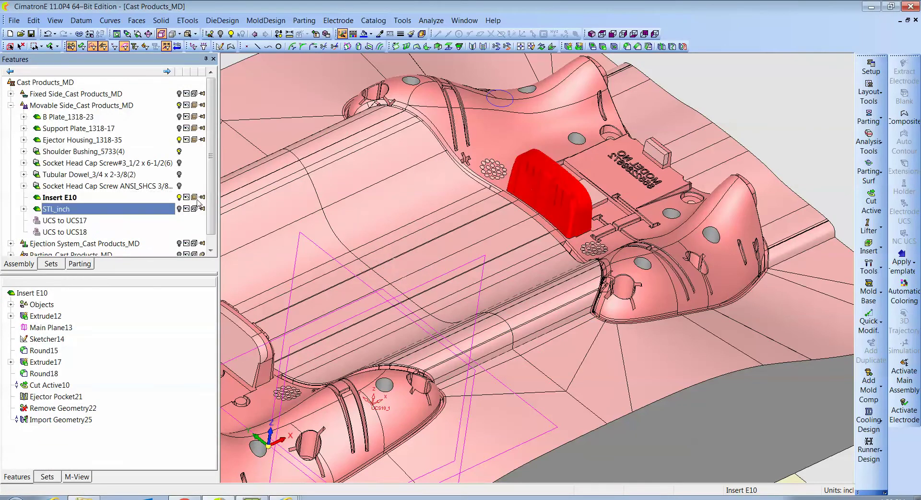
click(173, 198)
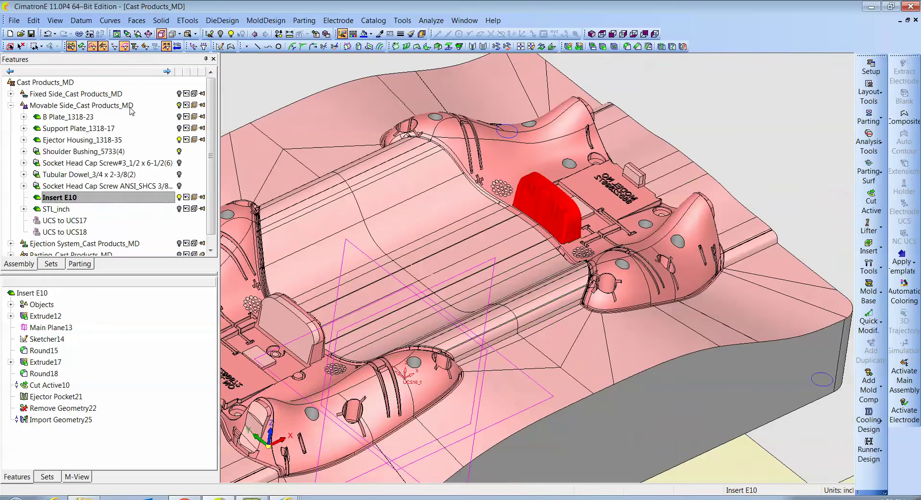
click(131, 106)
double_click(130, 108)
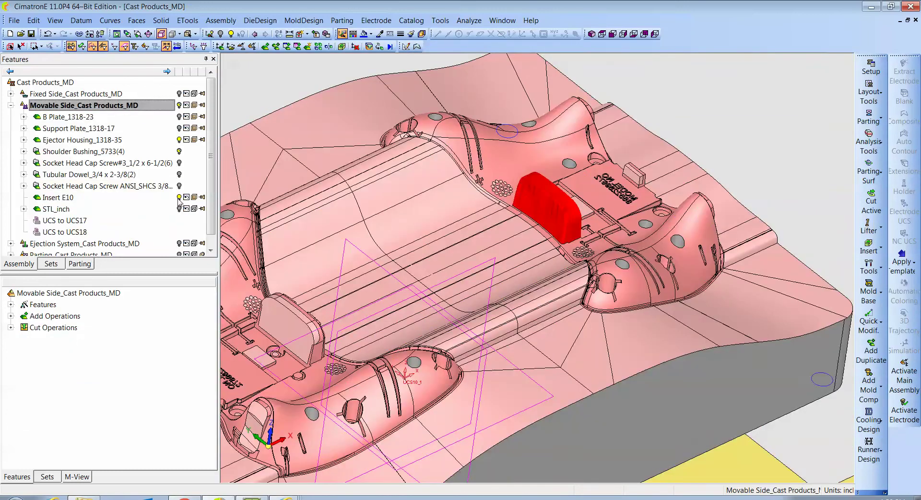
- Save the Cast Products_MD assembly and close its file
click(181, 200)
click(180, 199)
scroll(603, 145, down, 4)
ctrl+drag(591, 183, 556, 198)
ctrl+middle_drag(557, 199, 518, 187)
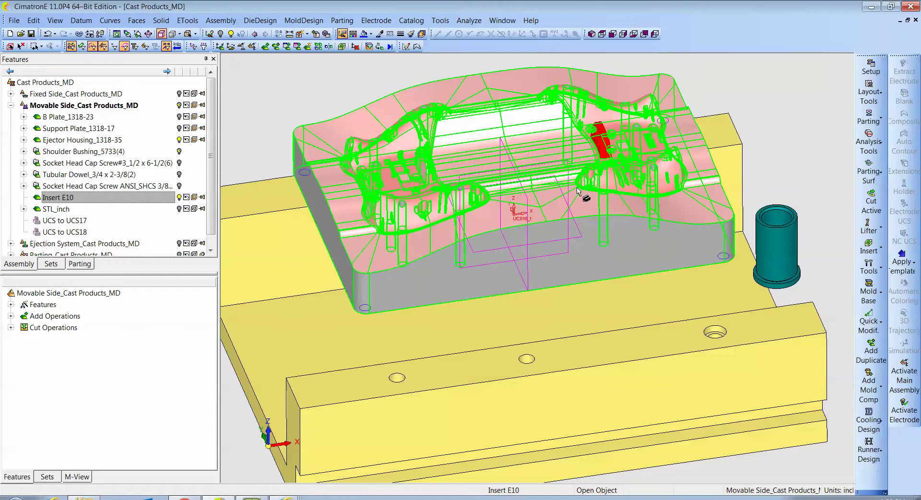
click(32, 34)
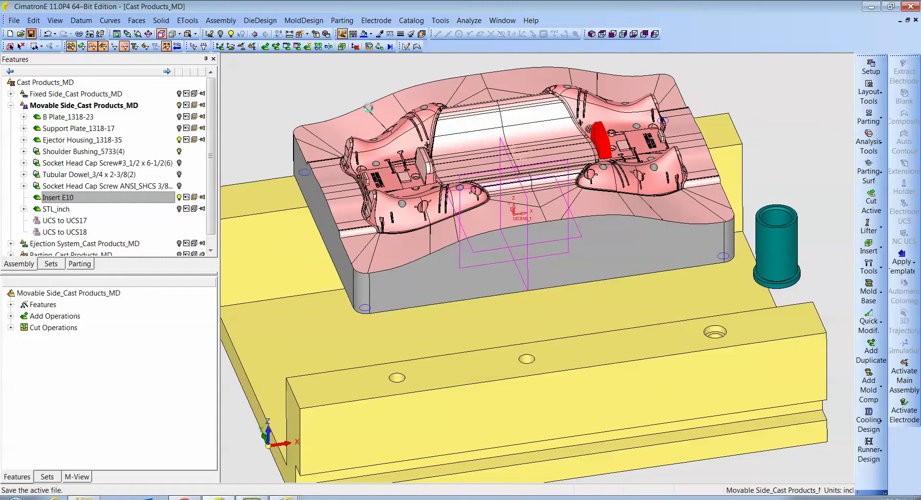
click(916, 20)
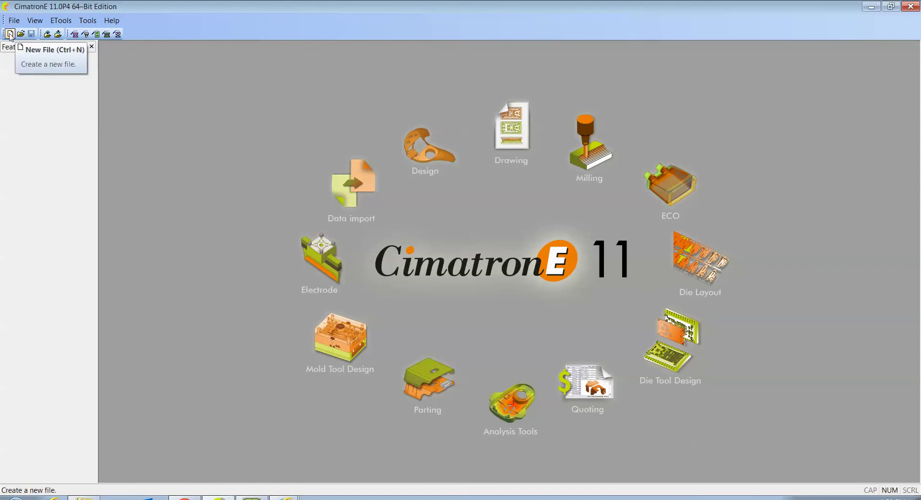
- Create a new NC file in inch units
click(10, 34)
click(429, 233)
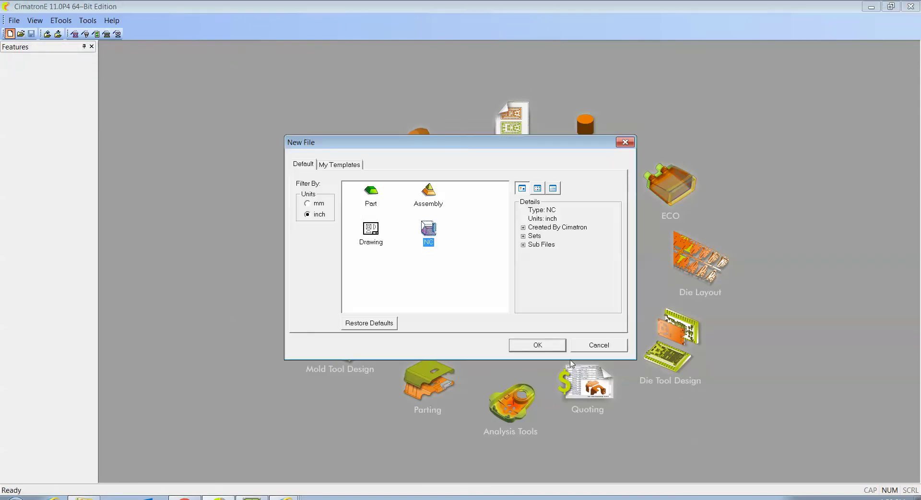
click(559, 344)
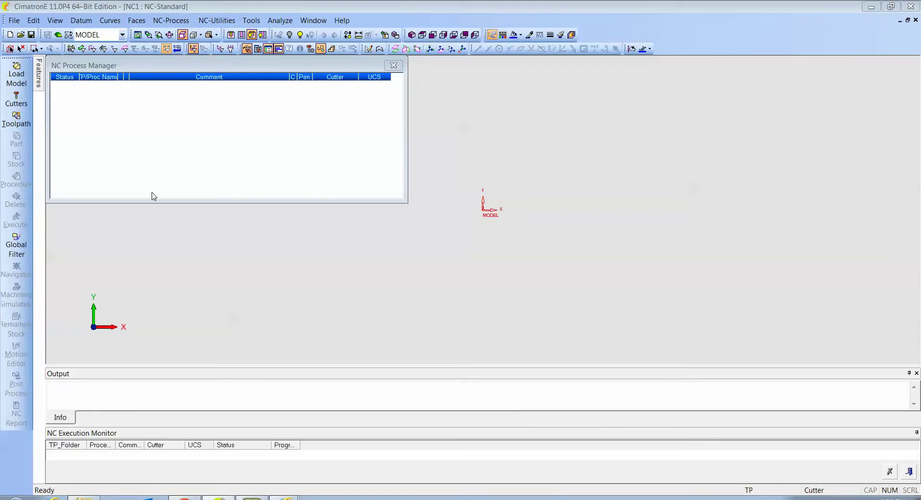
- Load Insert E10.elt from the Movable Side_Cast Products_MD assembly into the NC file, using the reference model's UCS
click(16, 74)
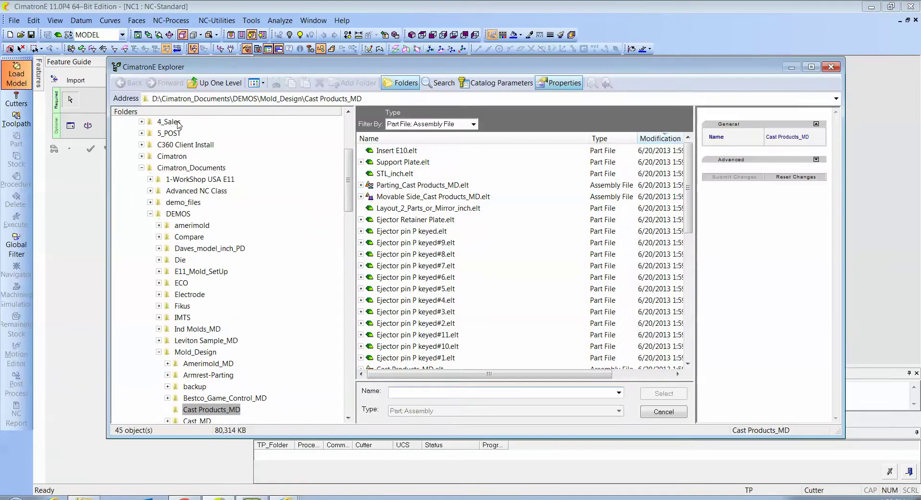
click(360, 197)
click(400, 290)
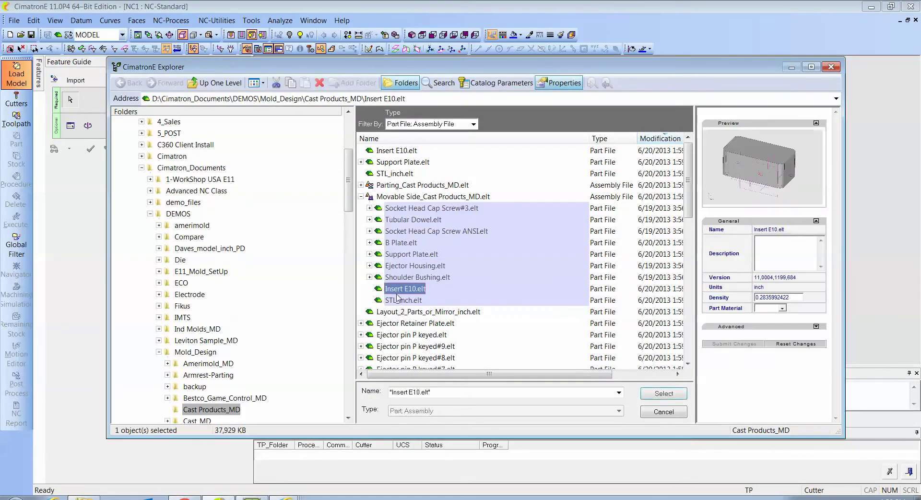
click(664, 393)
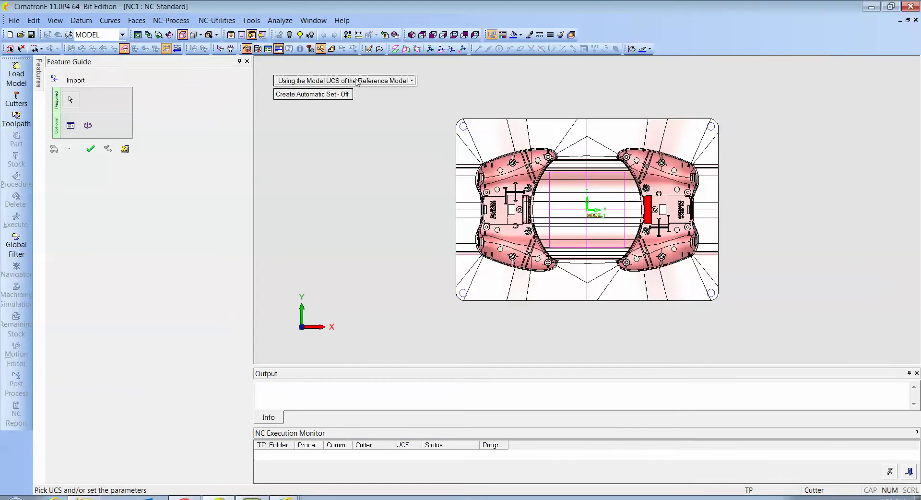
click(91, 149)
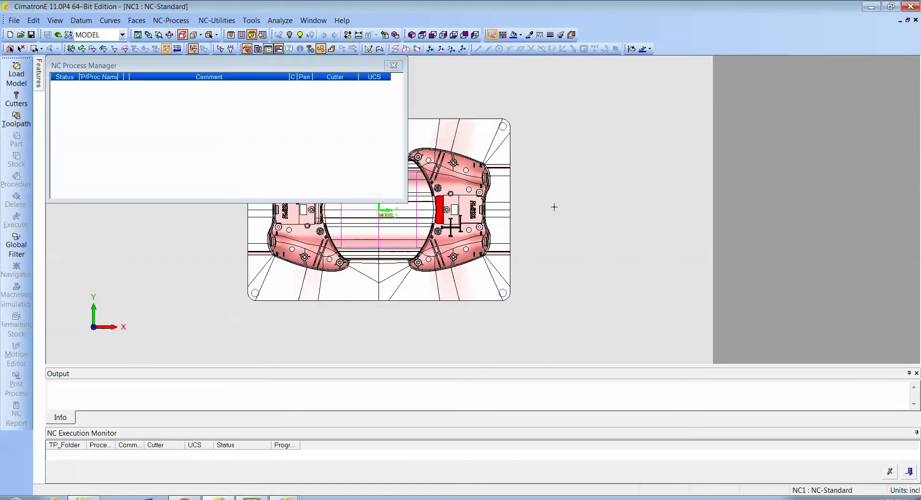
- Examine the loaded insert and its red STL body from several angles, up close and as a whole
ctrl+right_drag(553, 206, 689, 207)
ctrl+drag(690, 206, 735, 173)
ctrl+middle_drag(730, 188, 624, 216)
ctrl+drag(623, 216, 602, 214)
ctrl+right_drag(603, 214, 563, 213)
ctrl+middle_drag(563, 212, 609, 216)
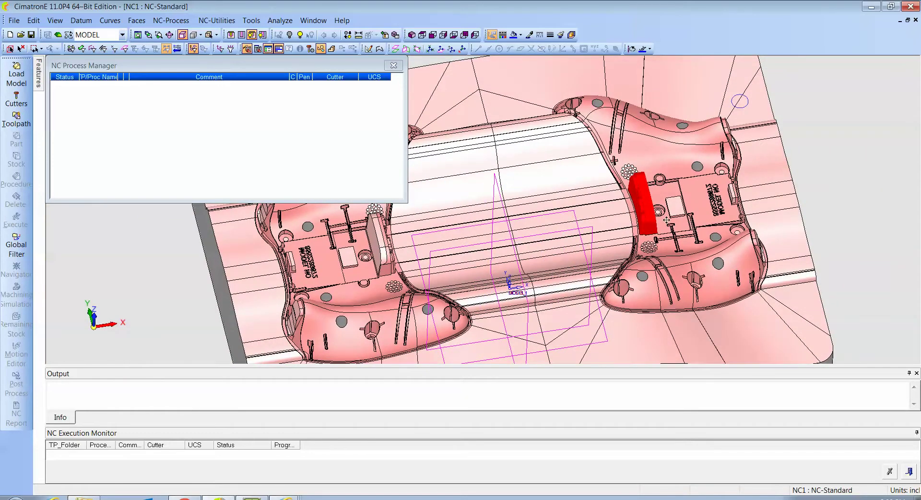
scroll(667, 220, up, 6)
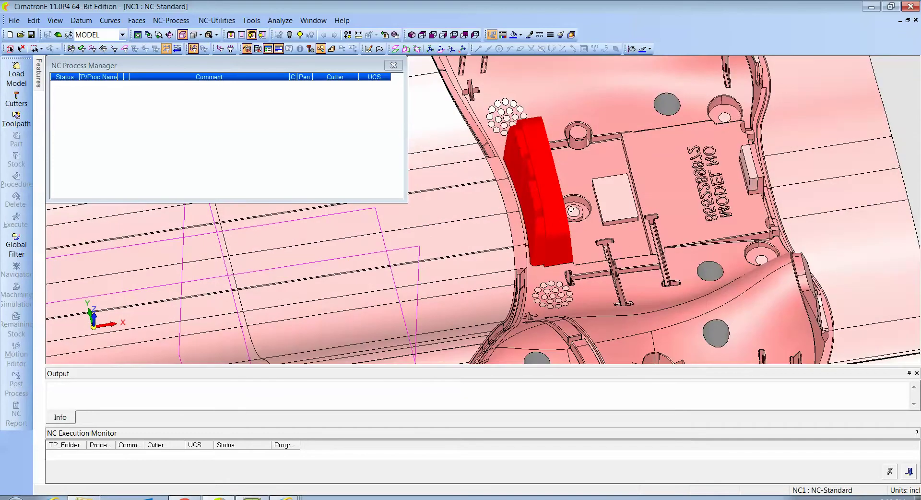
ctrl+drag(571, 209, 520, 248)
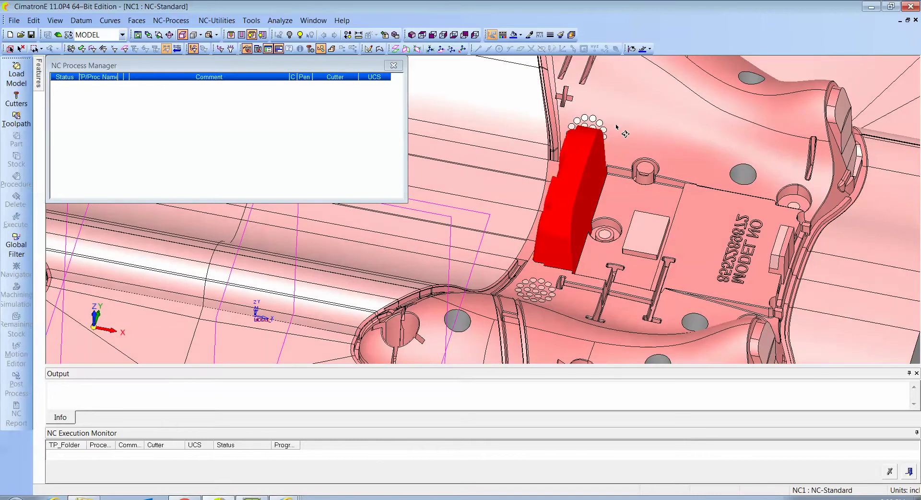
middle_drag(613, 146, 592, 165)
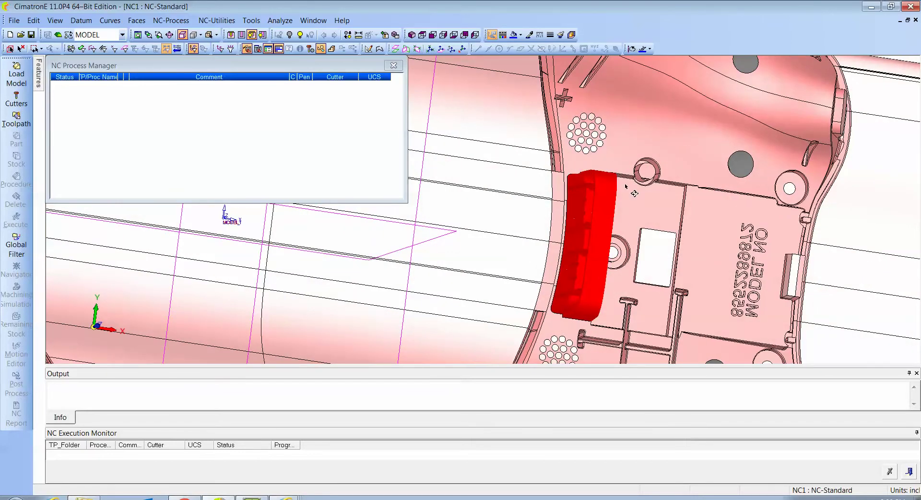
ctrl+drag(604, 211, 604, 166)
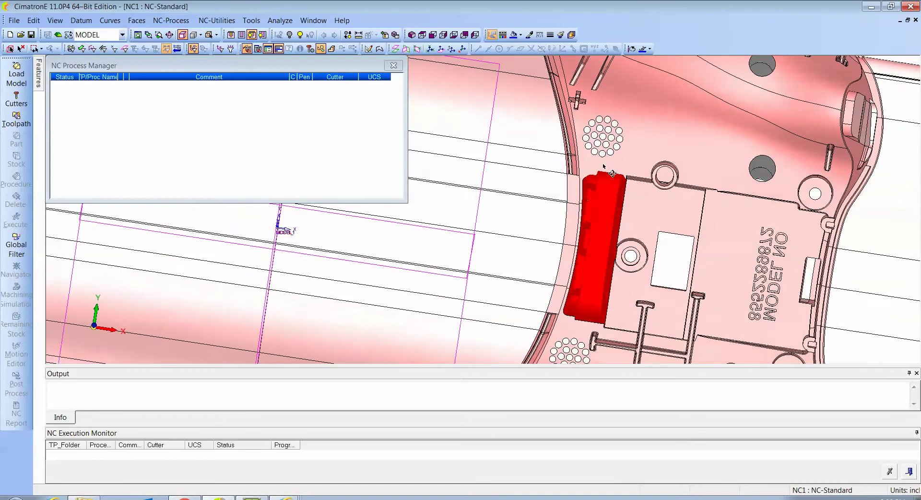
middle_drag(620, 234, 577, 191)
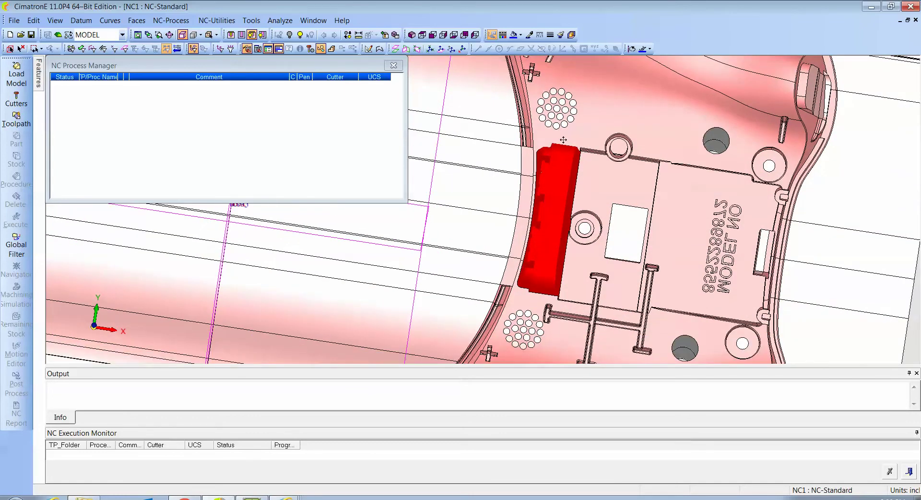
ctrl+right_drag(552, 206, 548, 240)
ctrl+drag(548, 240, 546, 209)
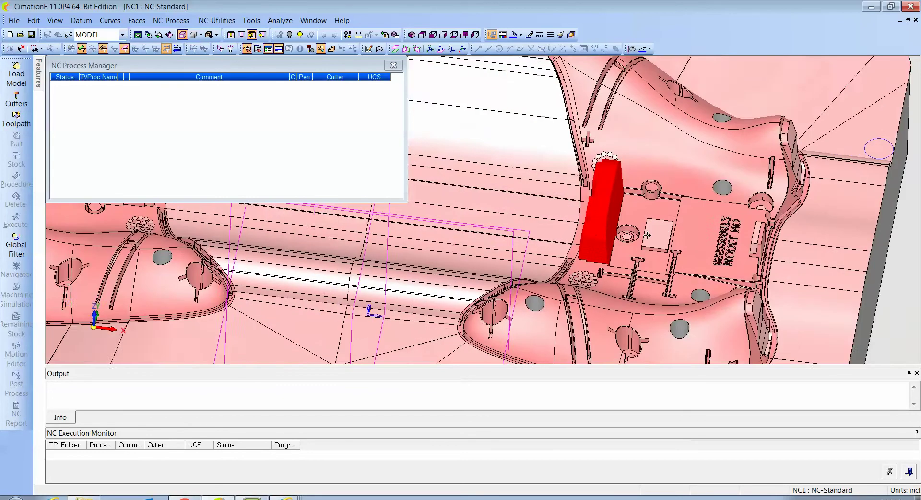
ctrl+middle_drag(546, 210, 659, 236)
ctrl+right_drag(659, 236, 617, 244)
ctrl+drag(617, 244, 603, 234)
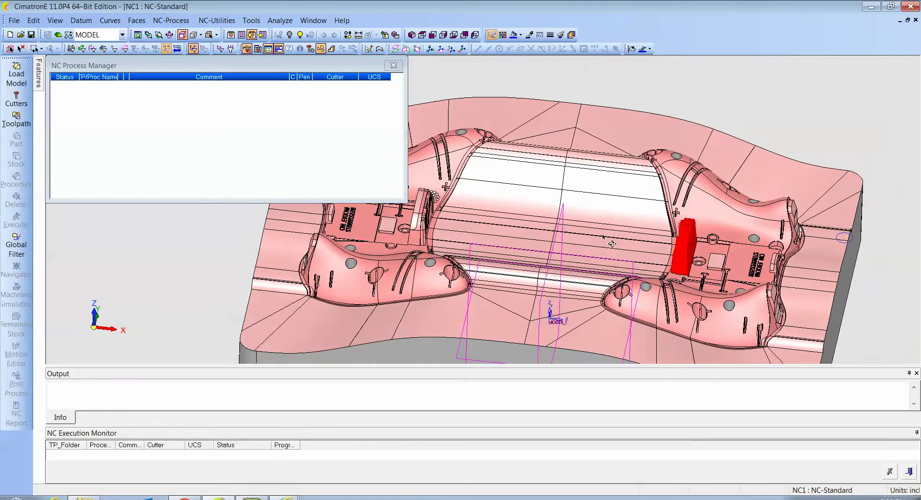
ctrl+middle_drag(590, 232, 617, 237)
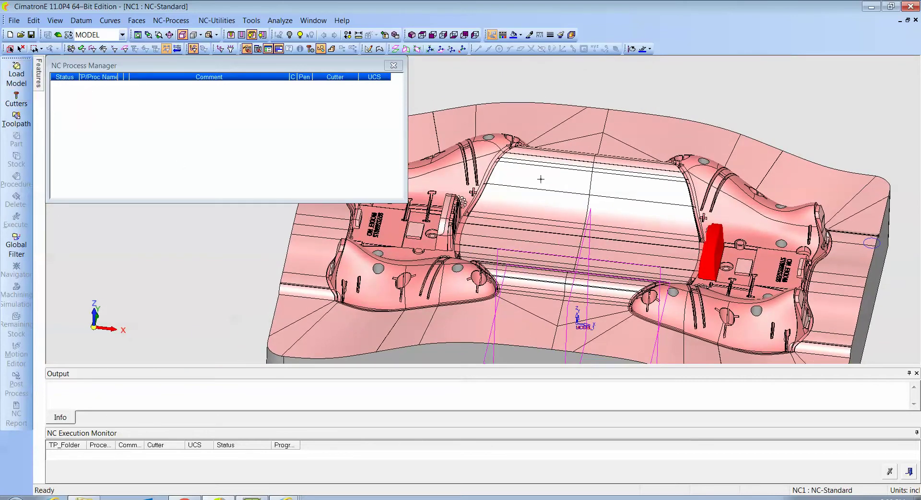
ctrl+right_drag(541, 179, 544, 264)
ctrl+drag(544, 264, 547, 248)
ctrl+middle_drag(547, 248, 636, 246)
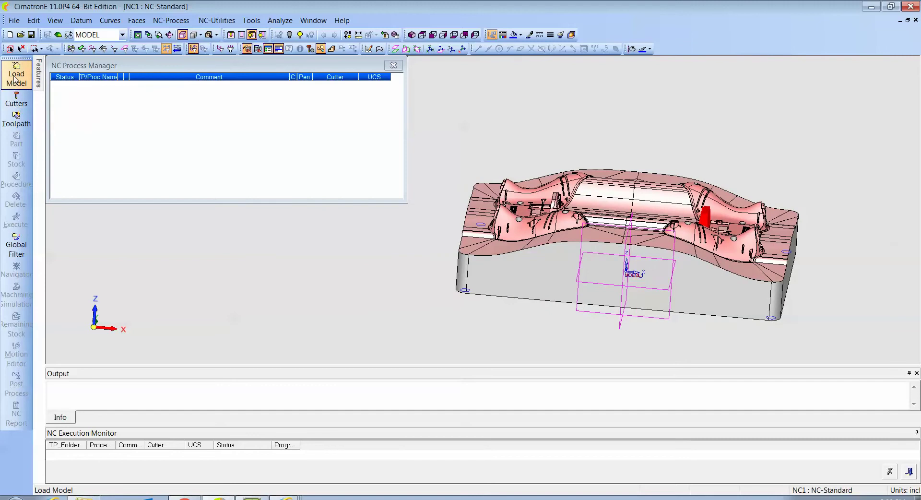
- Create a 3 Axis toolpath named TP_MODEL on the MODEL UCS with a Z clearance of 4
click(16, 120)
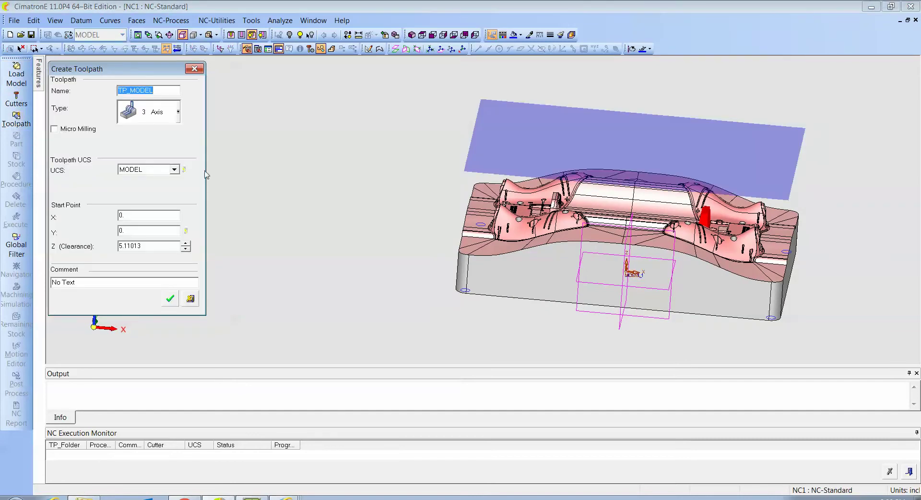
ctrl+drag(426, 183, 441, 172)
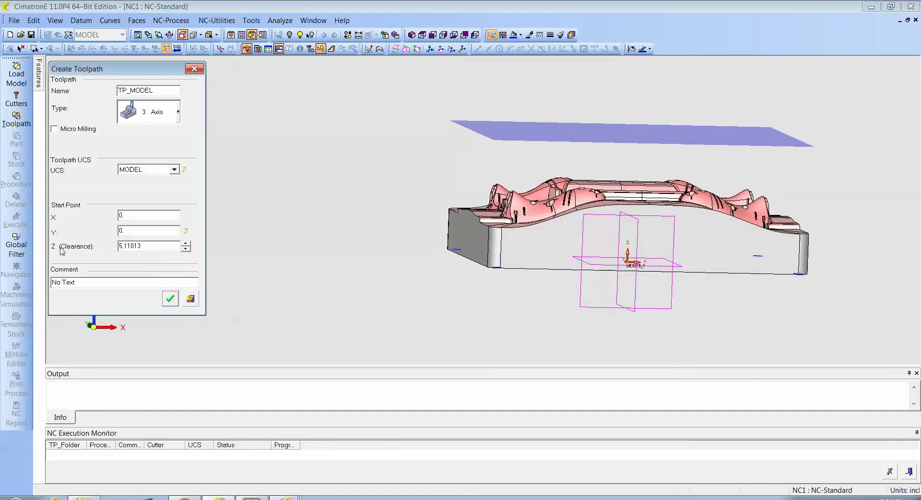
double_click(157, 243)
text(4)
key(Return)
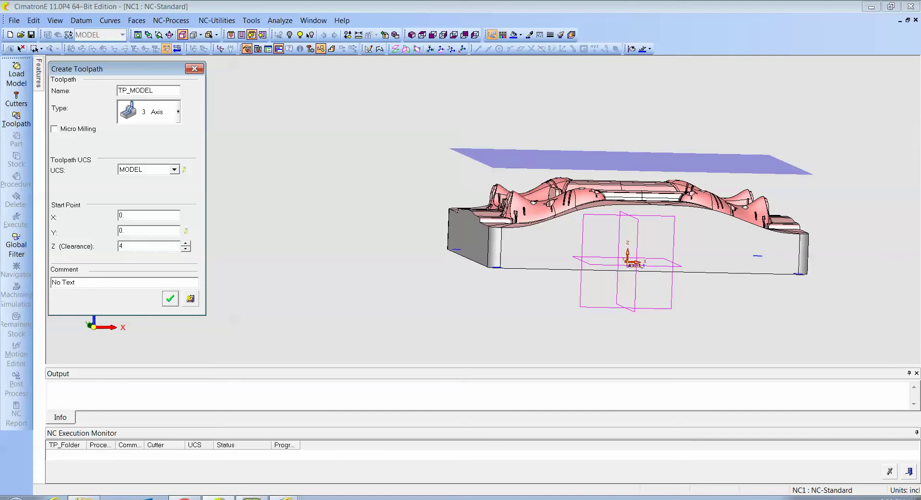
click(170, 300)
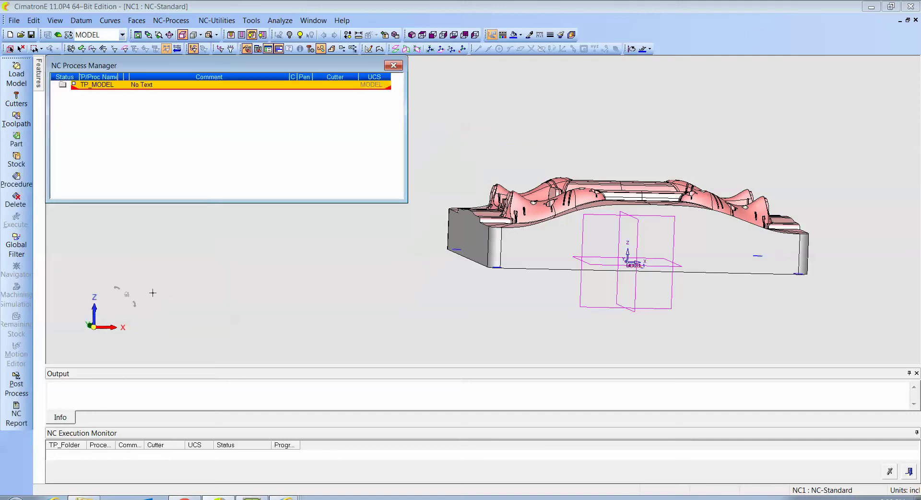
- Start defining the initial stock with the Contours stock type
click(16, 161)
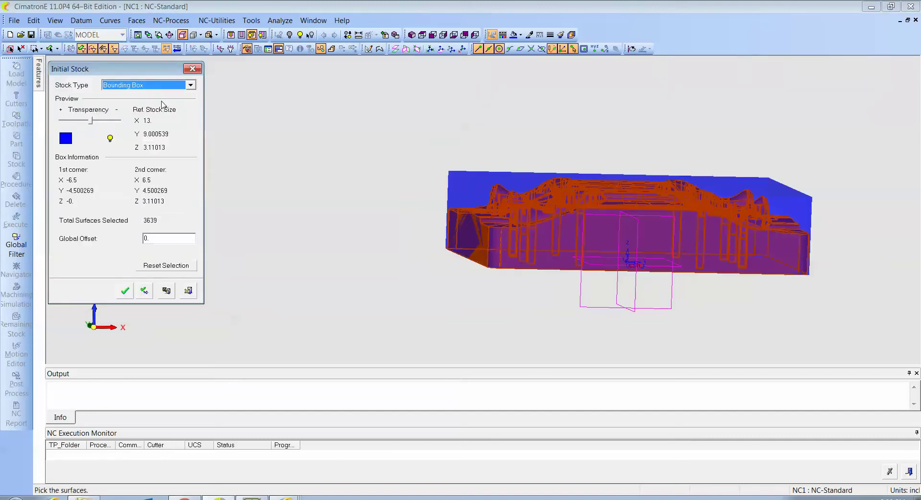
click(144, 85)
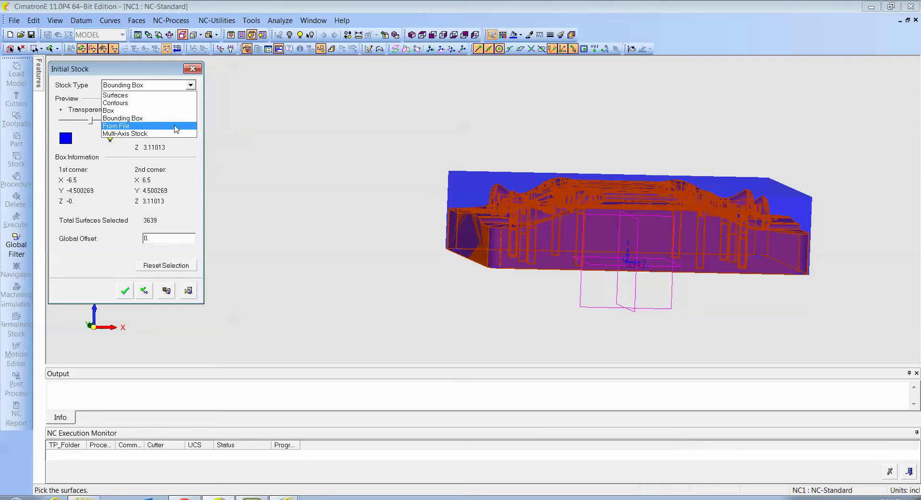
click(119, 103)
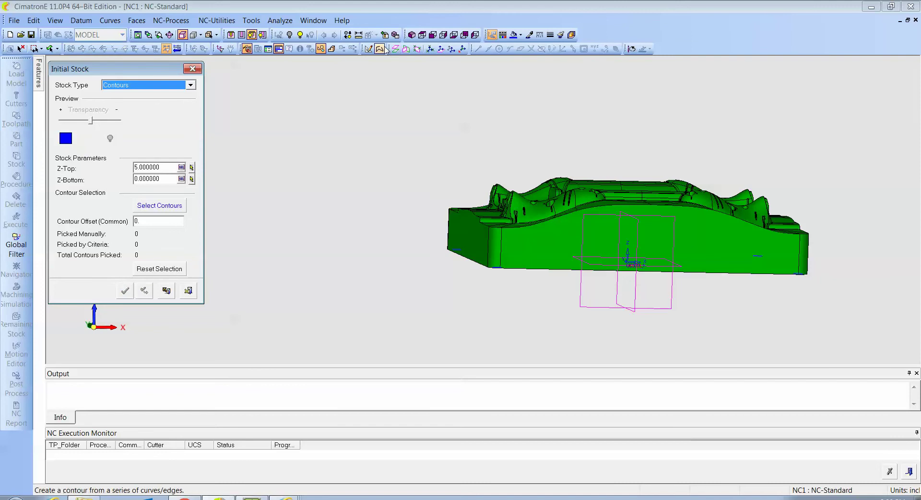
- Start a sketch on the flat face beside the imported STL body for the stock contour
scroll(545, 247, up, 2)
scroll(545, 247, up, 1)
middle_drag(545, 248, 644, 140)
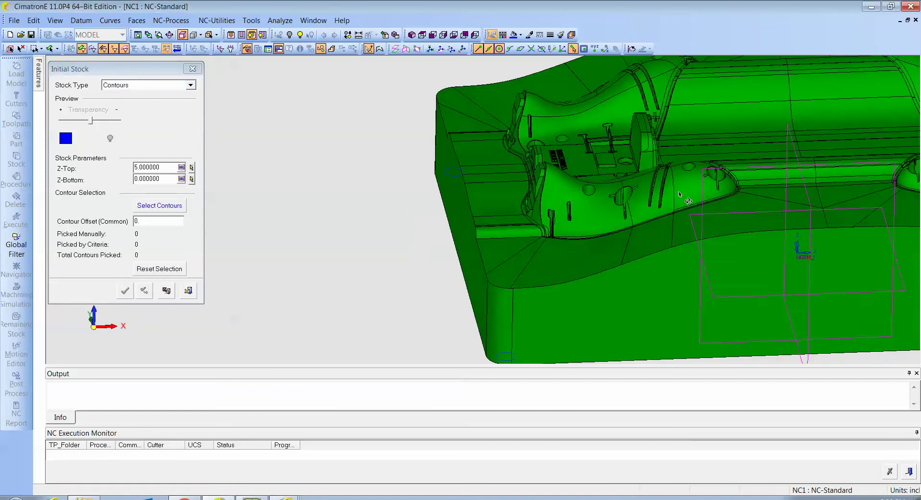
scroll(657, 139, up, 3)
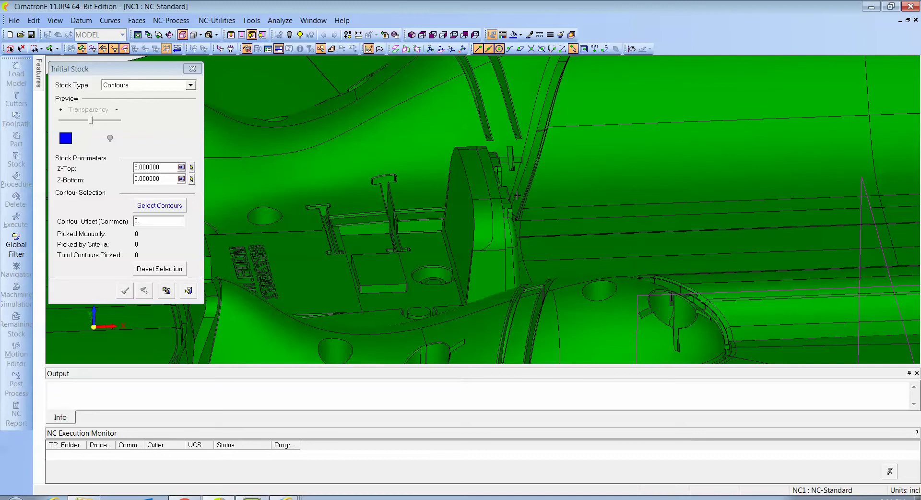
scroll(433, 240, down, 4)
middle_drag(835, 206, 477, 227)
click(472, 205)
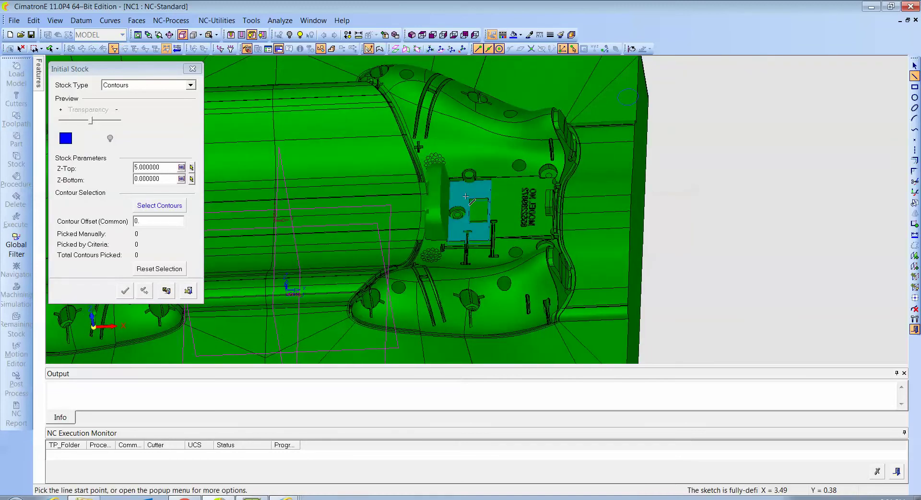
middle_click(466, 196)
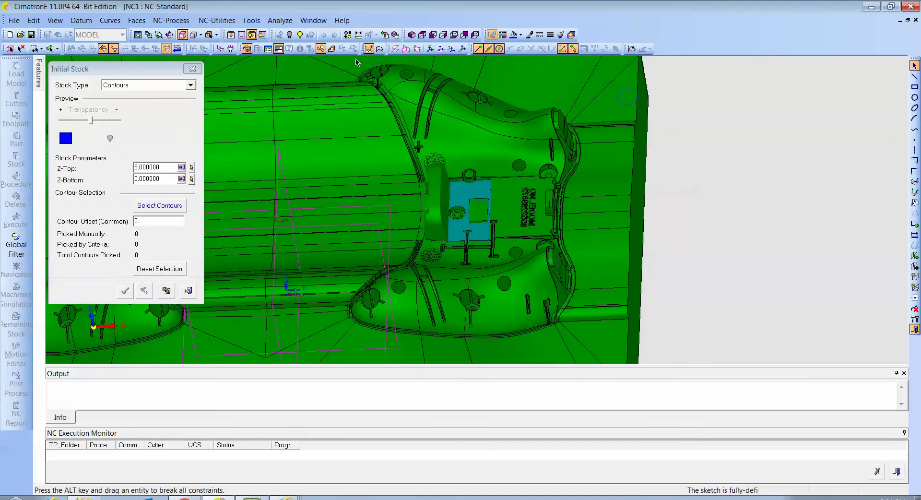
- Sketch a rectangle enclosing the base of the imported STL body and finish the sketch
click(423, 36)
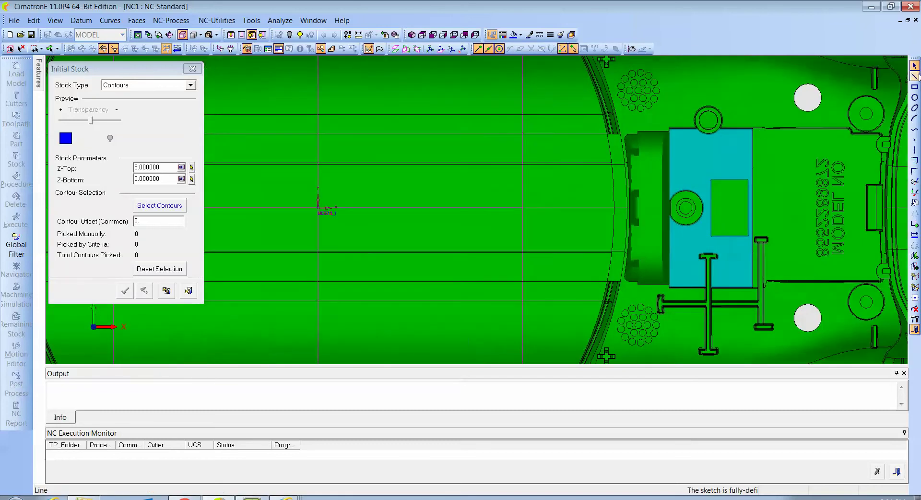
click(915, 87)
click(621, 124)
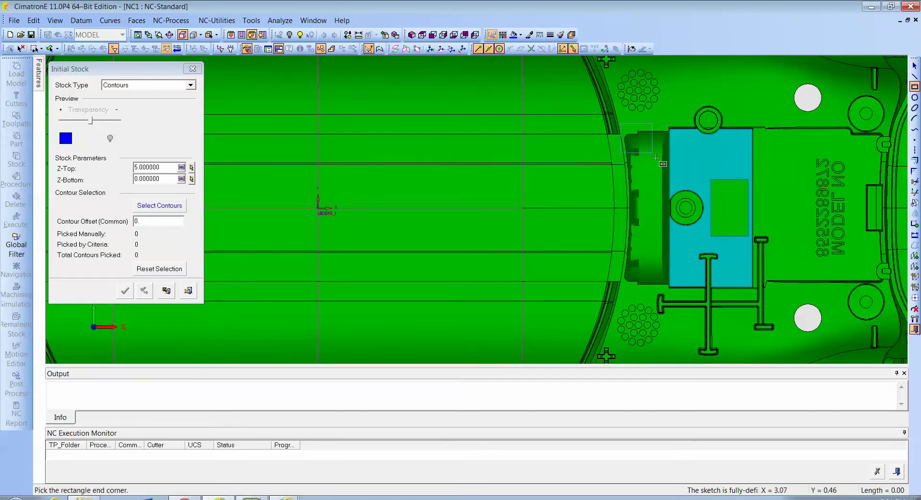
click(674, 290)
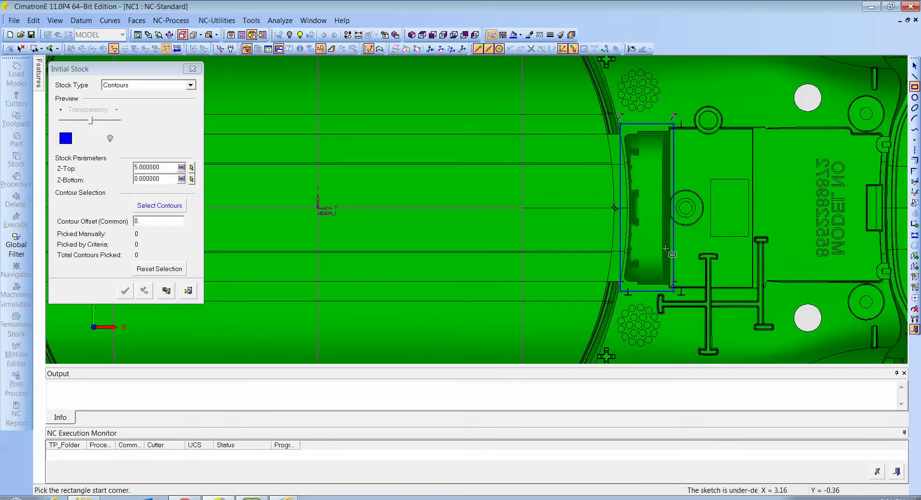
ctrl+middle_drag(710, 199, 588, 217)
scroll(588, 216, down, 2)
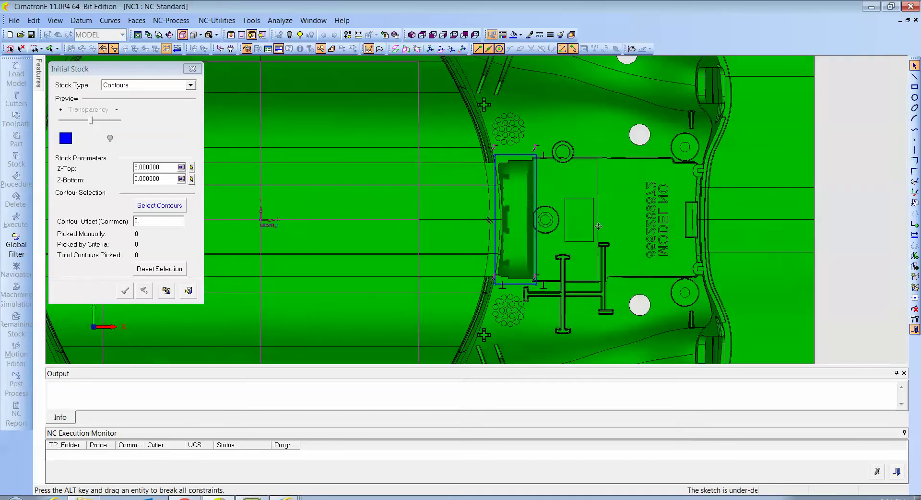
ctrl+drag(587, 223, 597, 185)
right_click(597, 184)
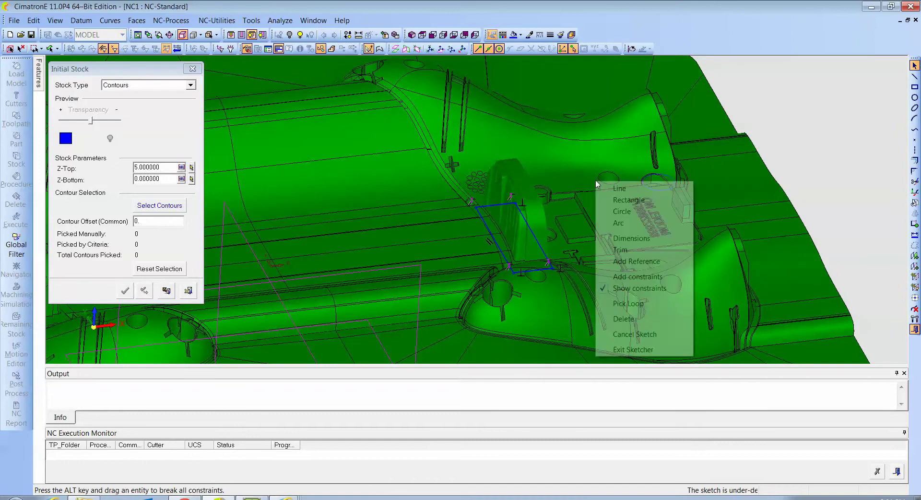
click(633, 349)
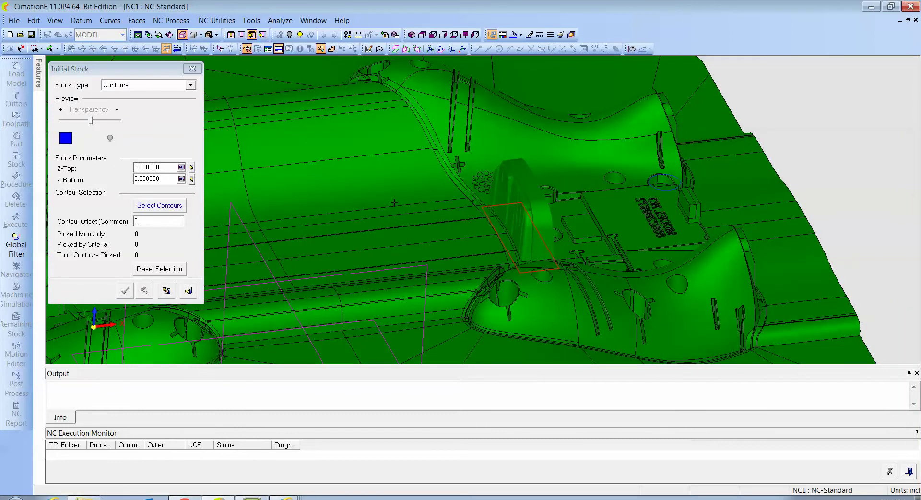
- Set the stock's Z-Top to 2.893638 from a point on the STL body and Z-Bottom to 2.076080 from the sketched rectangle's corner
click(191, 167)
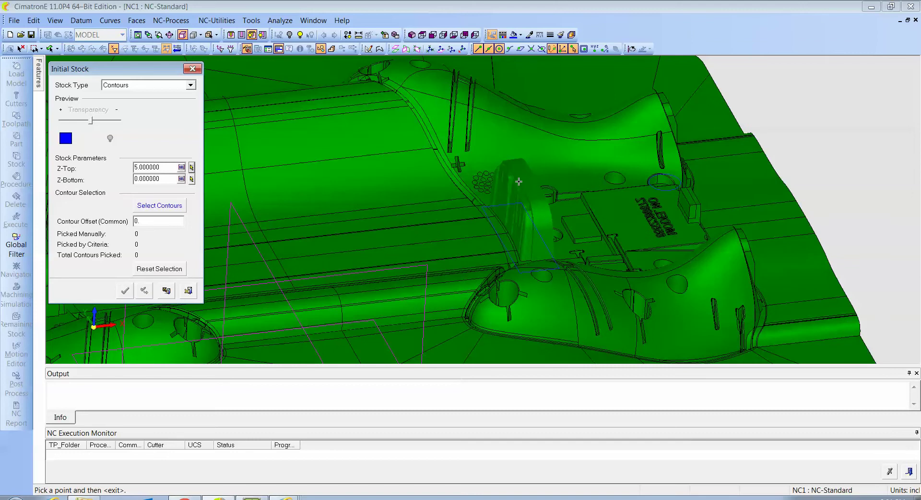
scroll(546, 173, up, 5)
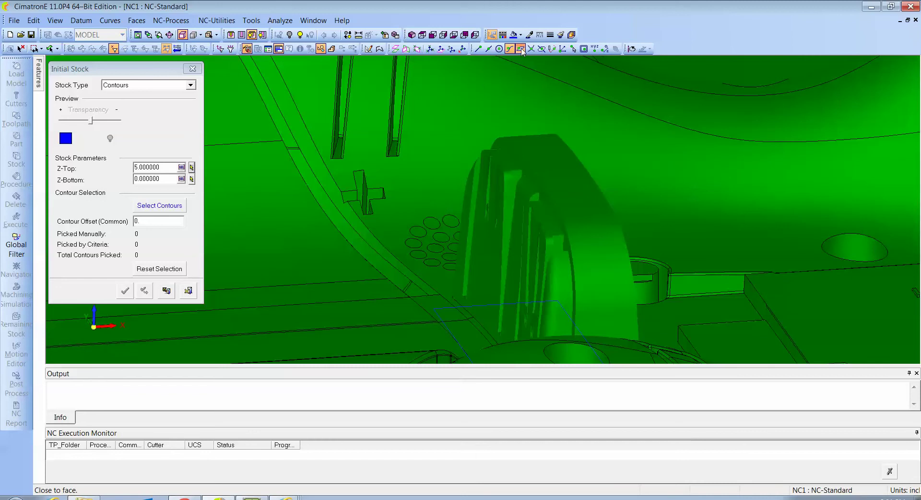
click(540, 181)
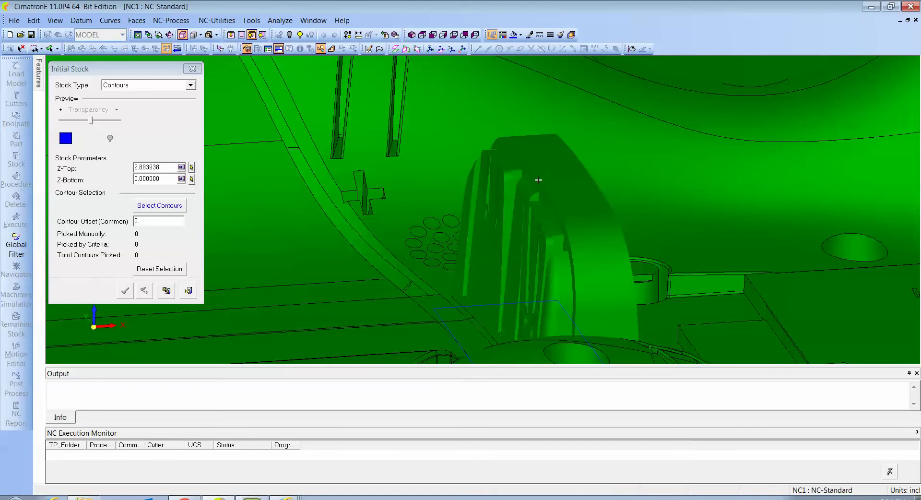
click(191, 179)
middle_drag(477, 315, 448, 205)
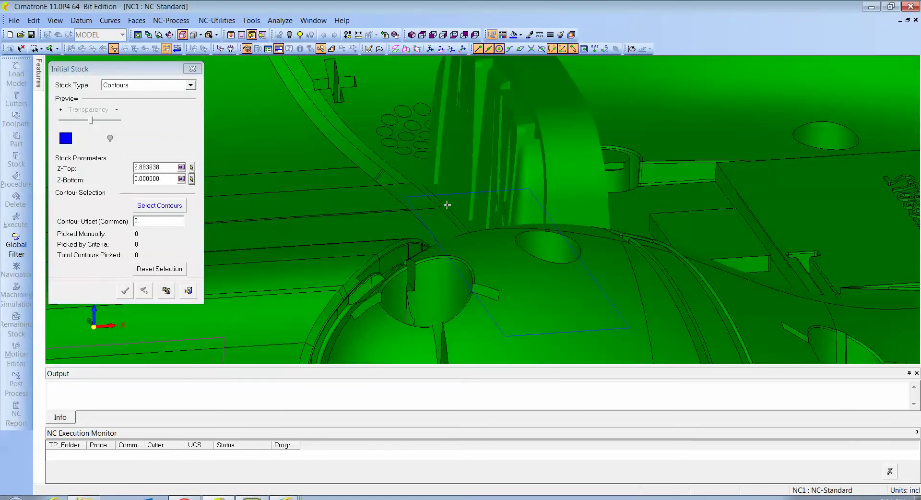
click(409, 195)
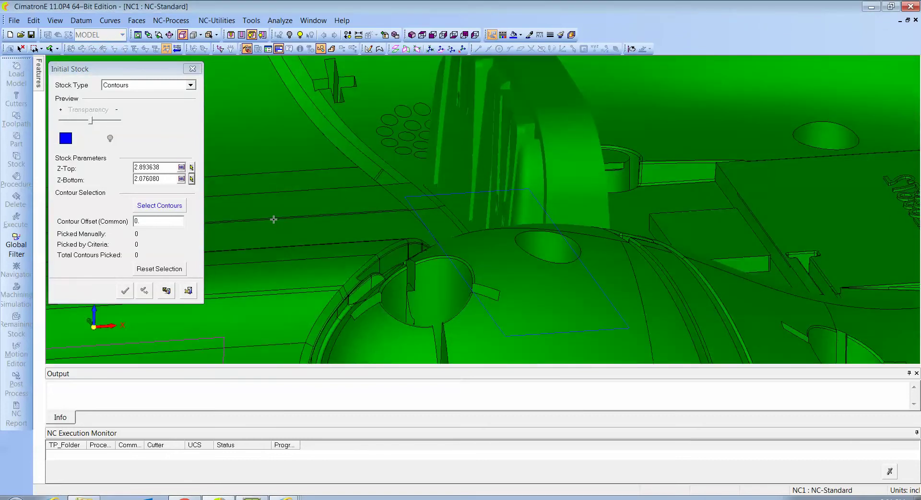
key(Escape)
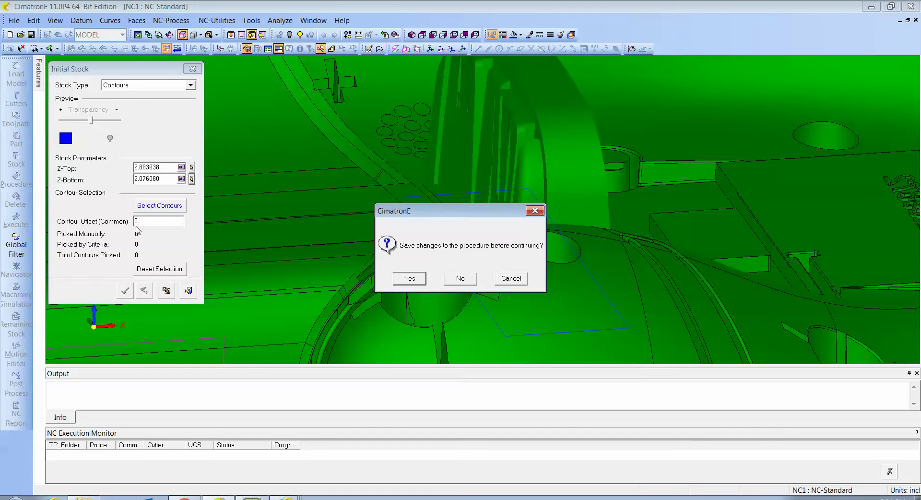
click(522, 274)
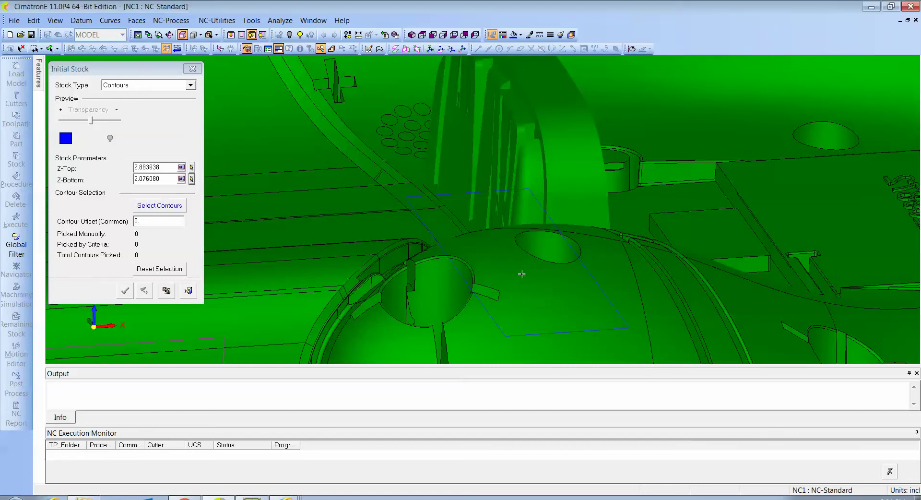
- Use the sketched rectangle as the stock contour, generate the stock around the STL body and close the stock definition
click(176, 207)
click(440, 248)
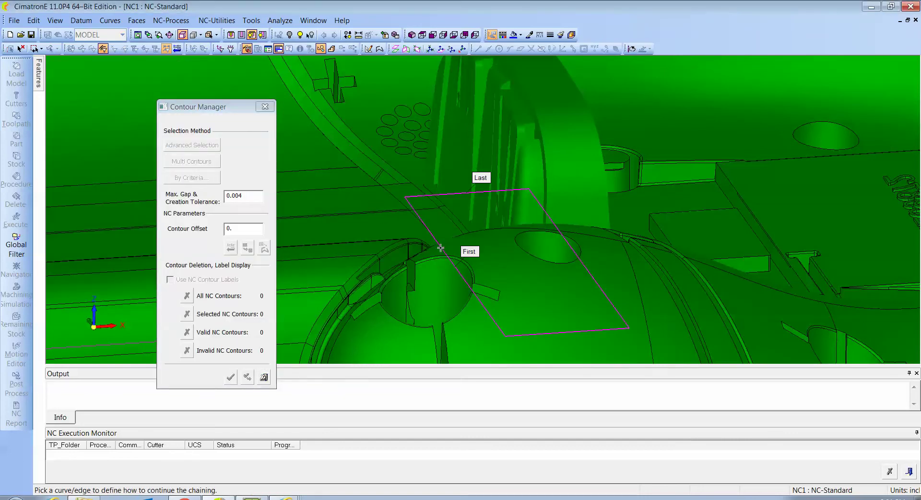
click(231, 377)
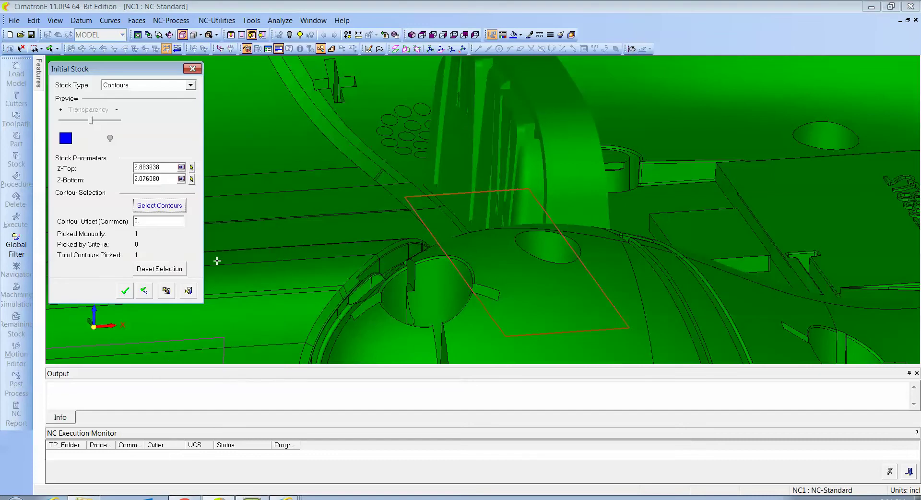
click(144, 291)
scroll(585, 188, up, 3)
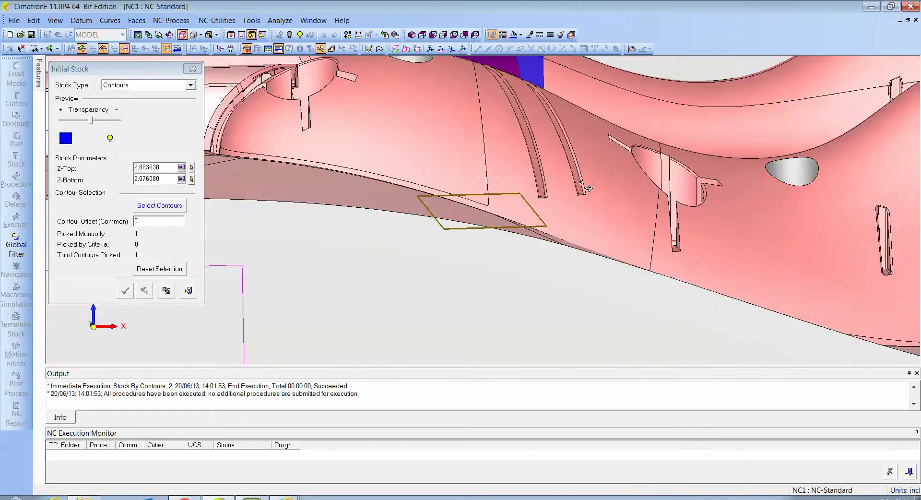
ctrl+drag(580, 181, 568, 212)
ctrl+right_drag(568, 212, 520, 214)
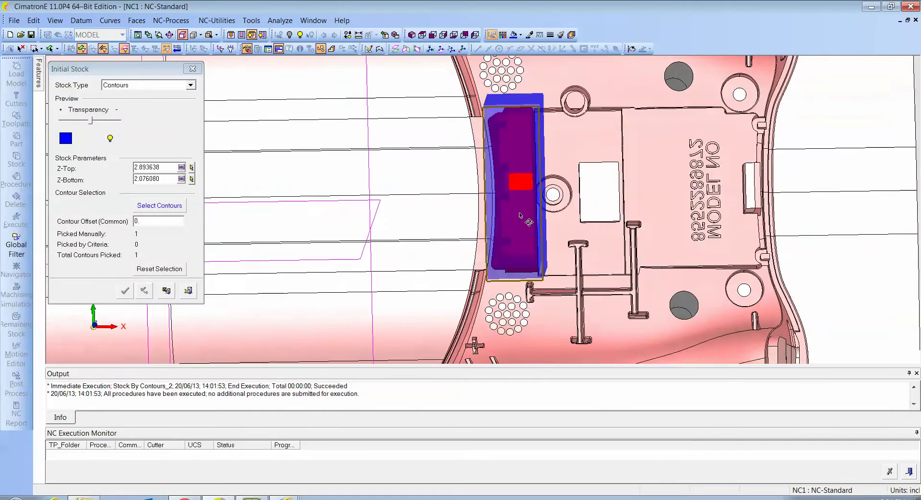
ctrl+middle_drag(520, 215, 520, 211)
ctrl+drag(537, 225, 531, 176)
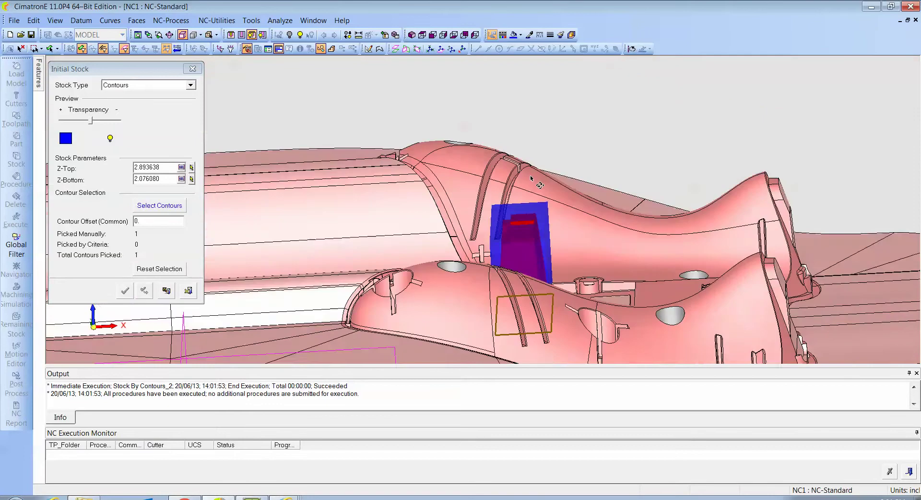
middle_drag(531, 177, 573, 191)
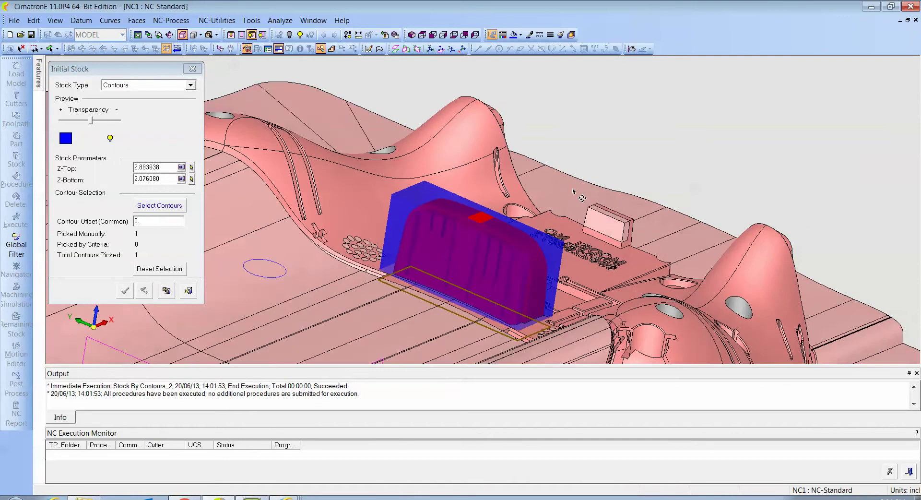
click(188, 291)
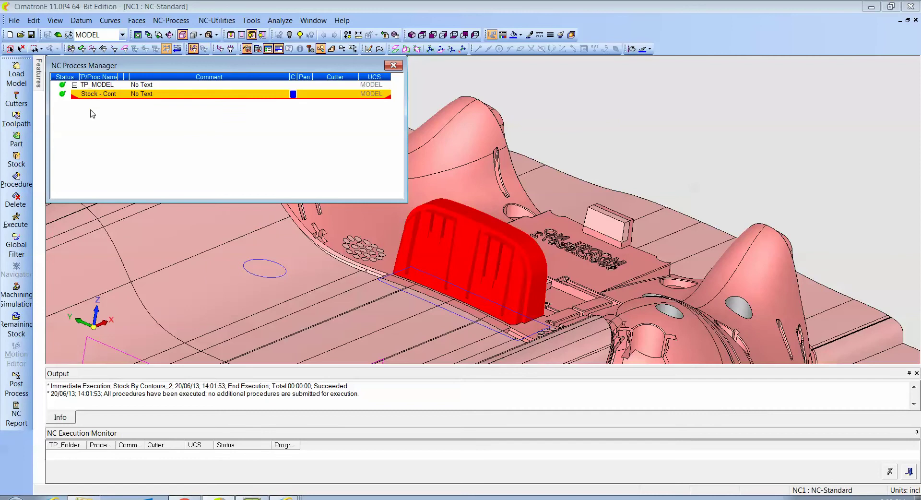
- Start a Volume Milling Rough Spiral procedure and select the whole model, including the STL body, as part surfaces
click(17, 180)
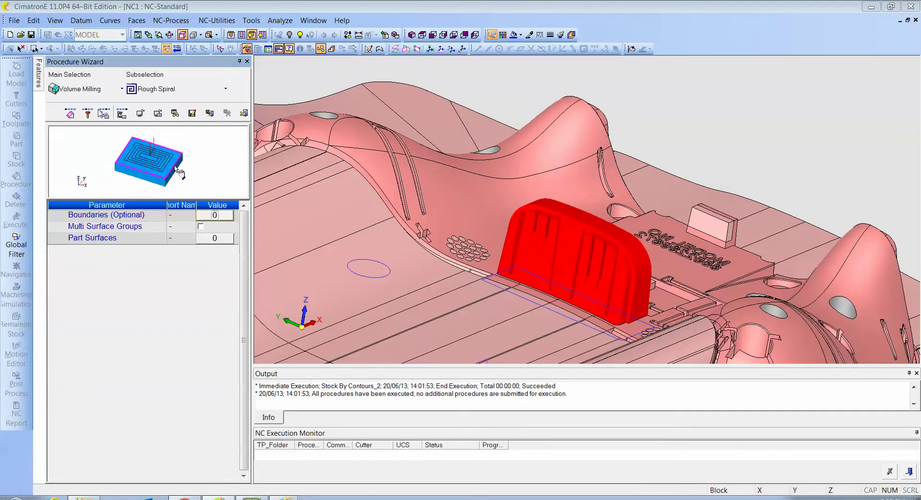
click(217, 238)
click(441, 246)
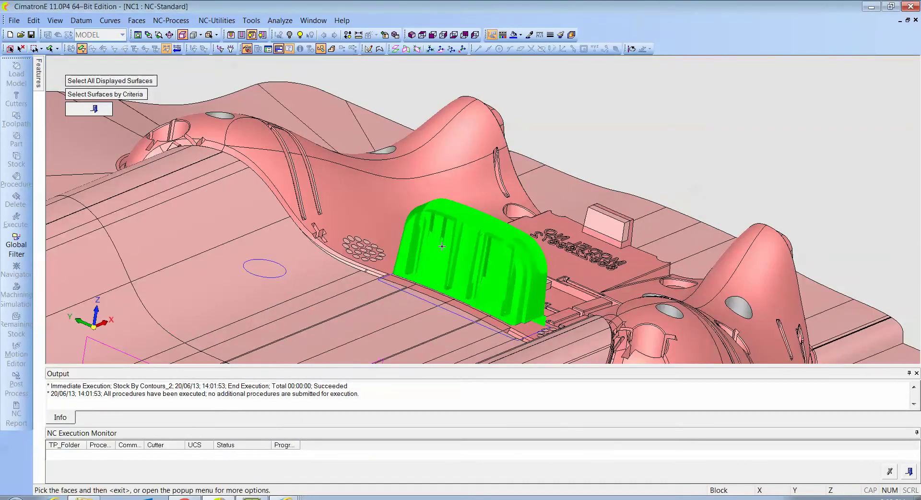
scroll(617, 189, down, 8)
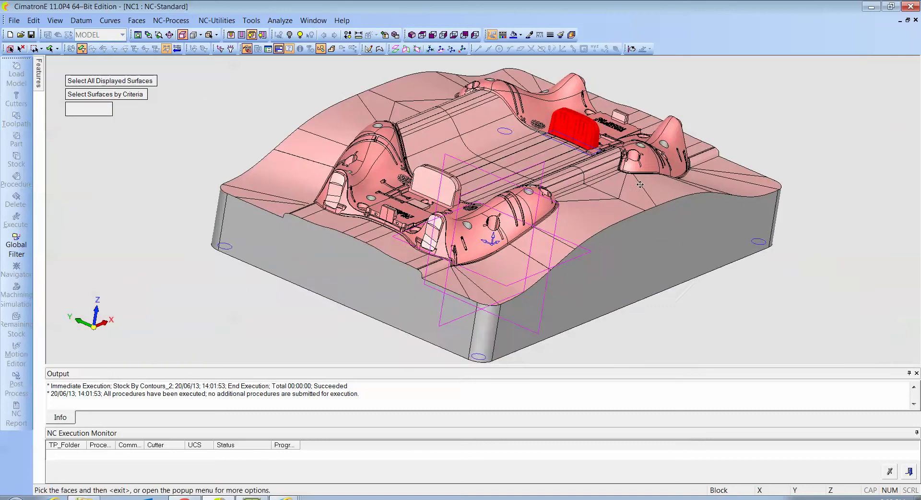
drag(264, 87, 746, 266)
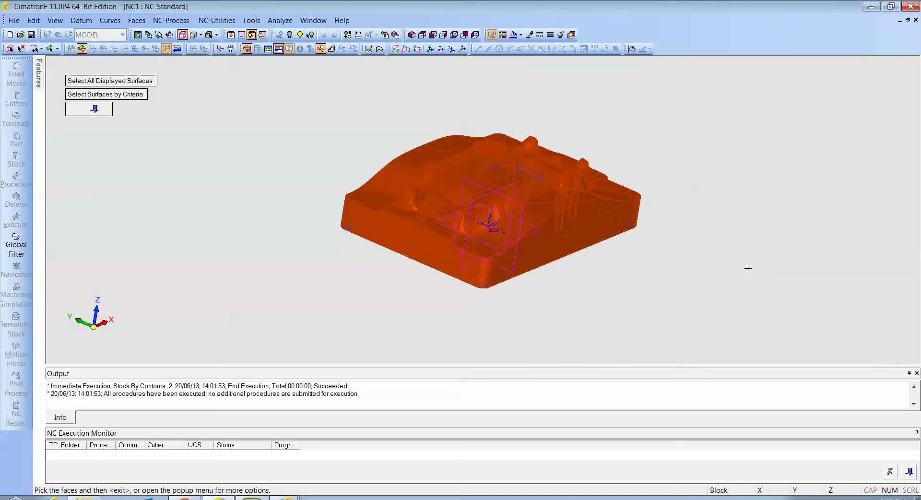
middle_click(748, 268)
scroll(484, 274, up, 8)
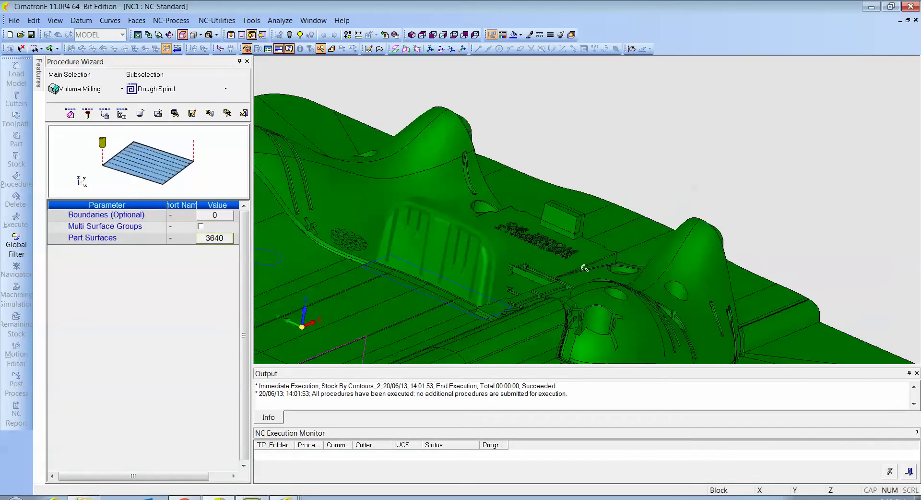
ctrl+middle_drag(476, 265, 607, 226)
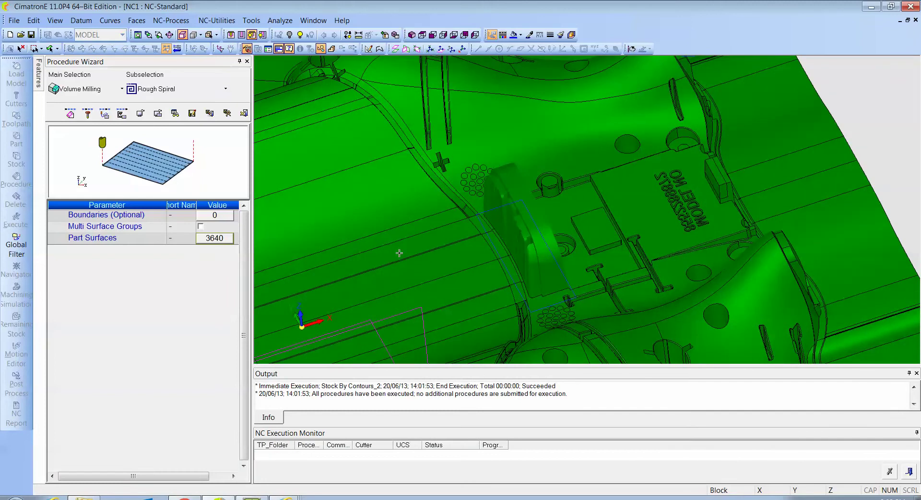
- Add all cutters from the Steel Tools collection to the procedure's cutter list
click(89, 114)
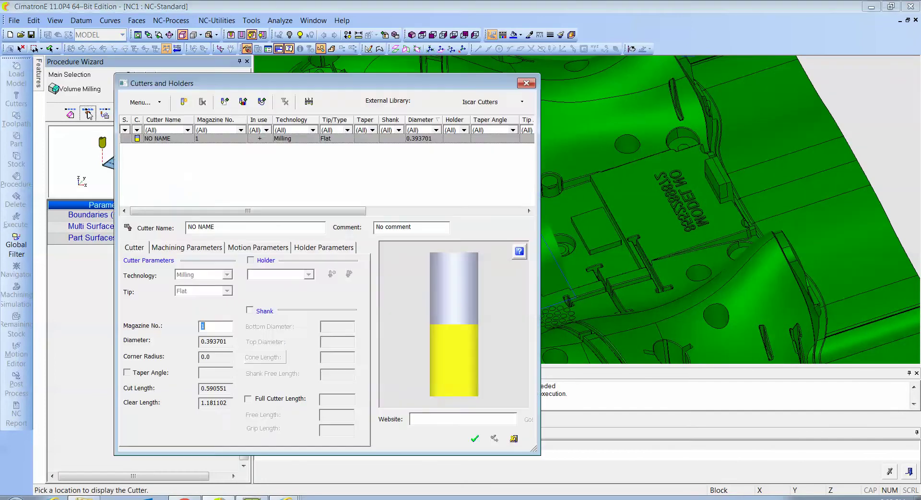
click(244, 102)
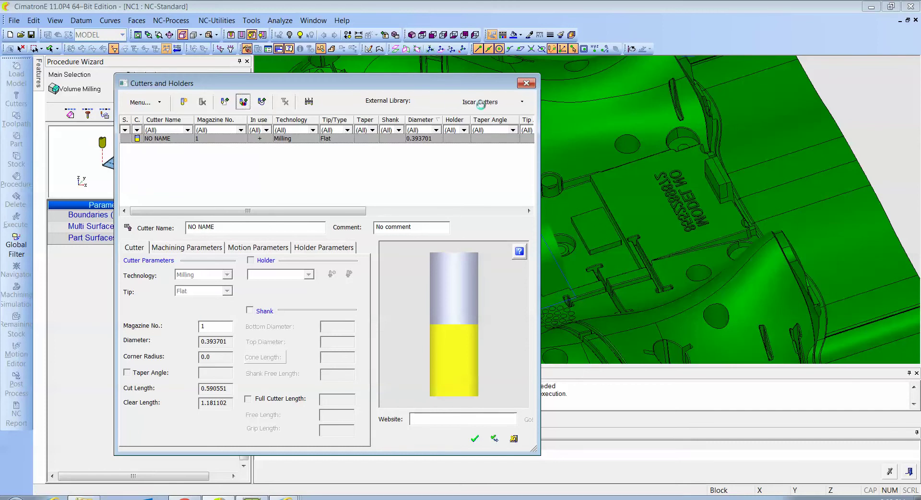
click(481, 39)
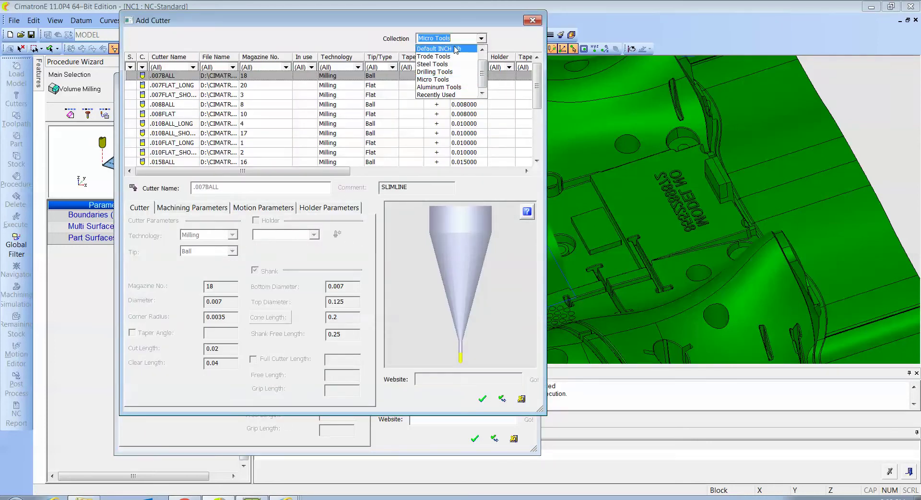
click(433, 68)
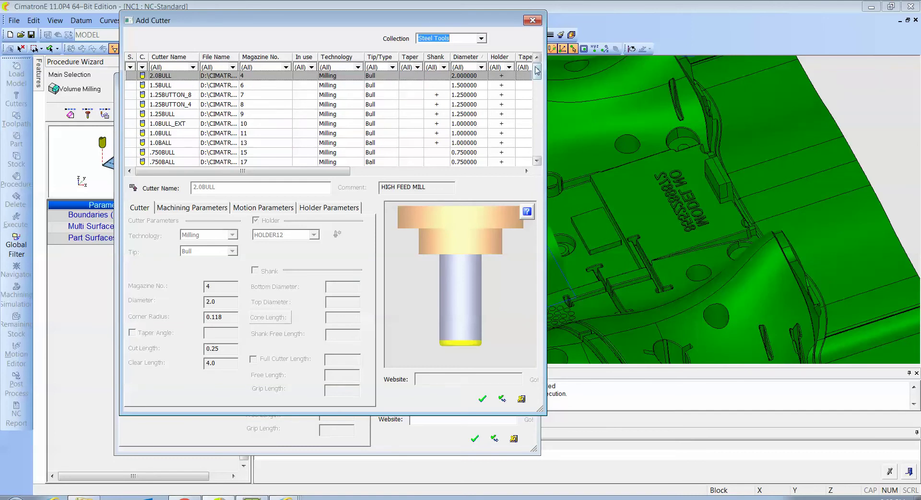
drag(537, 70, 537, 147)
shift+click(171, 153)
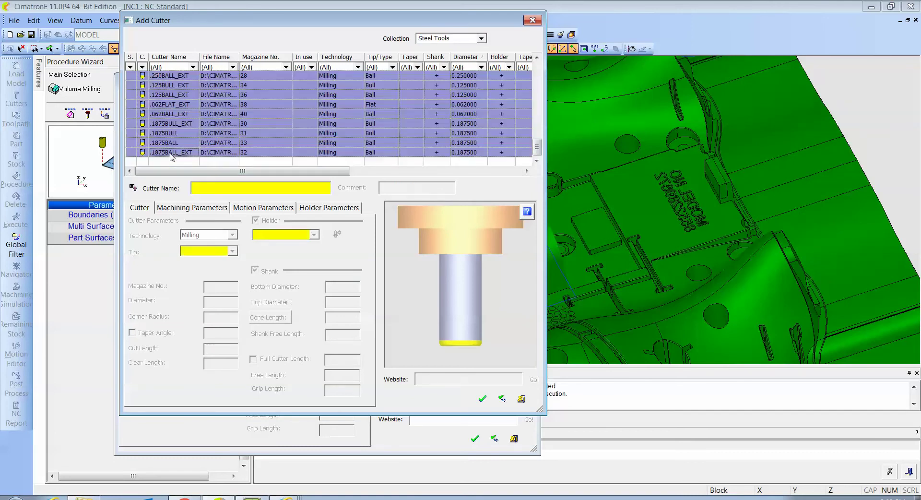
click(482, 399)
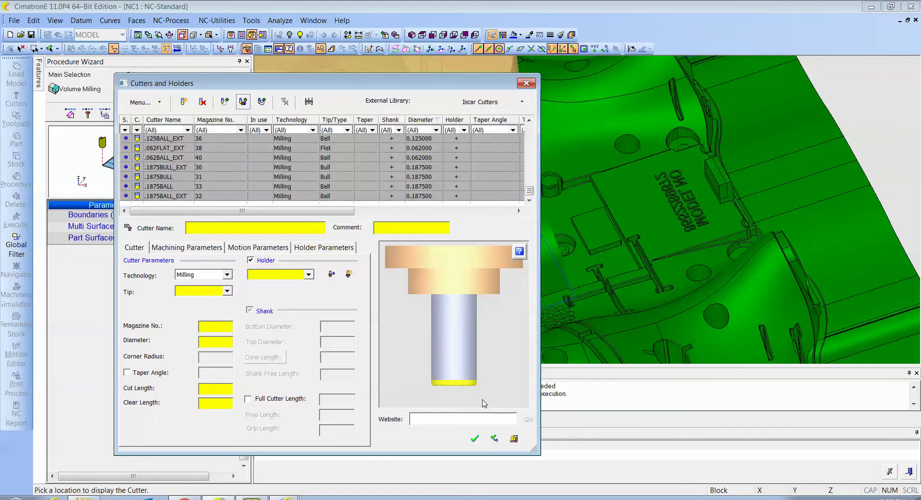
- Choose the .500BULL cutter for the Rough Spiral procedure
click(475, 439)
click(364, 296)
drag(530, 191, 532, 175)
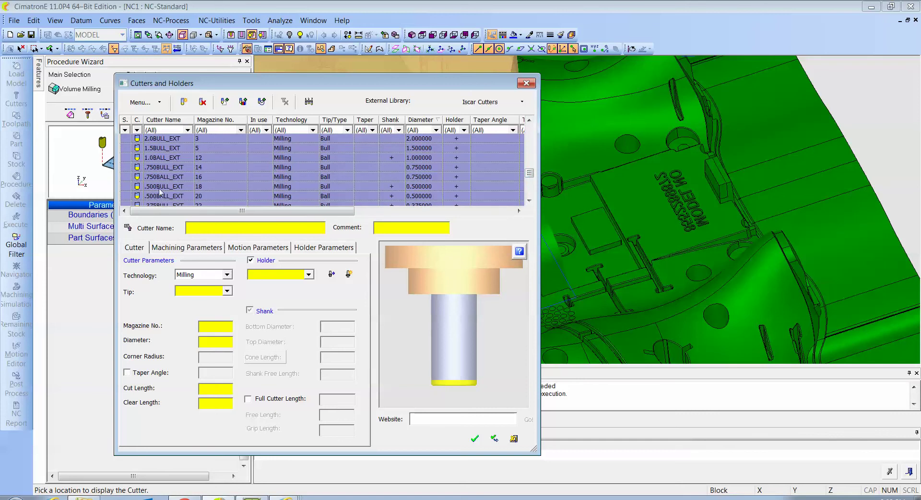
drag(530, 173, 525, 142)
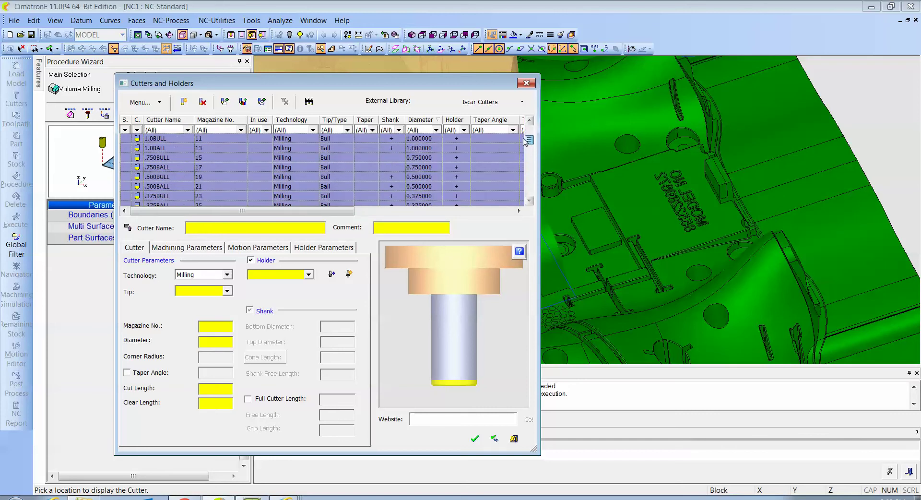
click(169, 177)
click(474, 439)
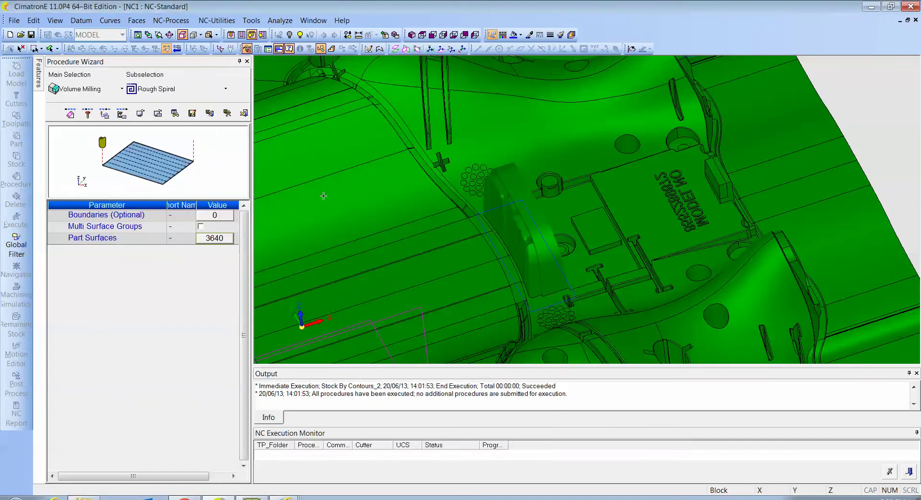
- Reset the Rough Spiral motion parameters to the Preferred Values and confirm the reset
click(122, 114)
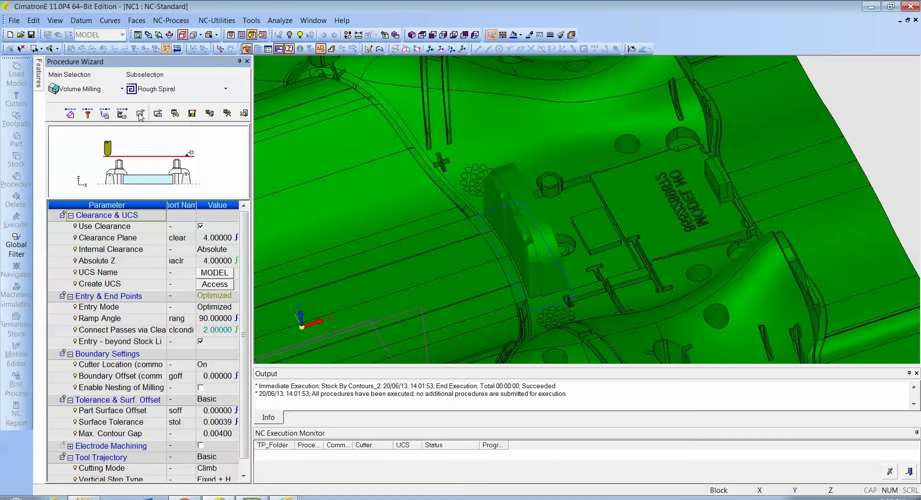
click(158, 114)
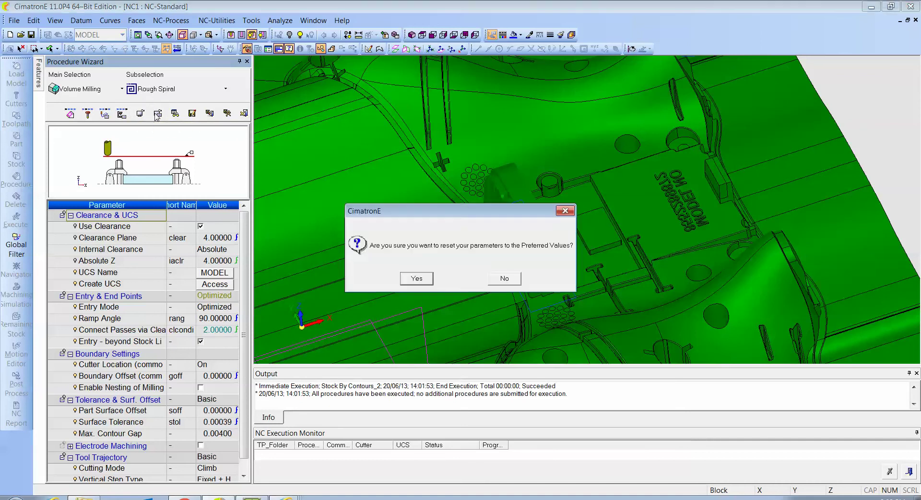
click(416, 279)
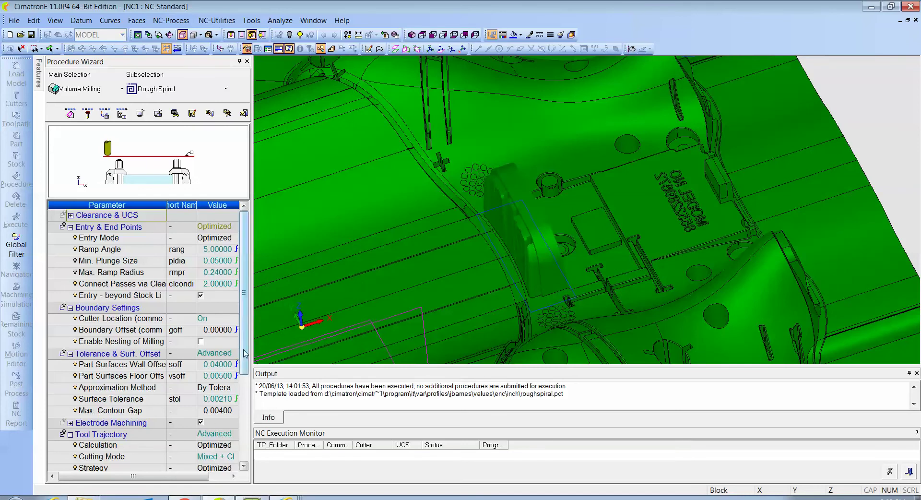
- Set the Rough Spiral part surface wall offset to 0.02 and the floor offset to 0.01
scroll(246, 361, down, 1)
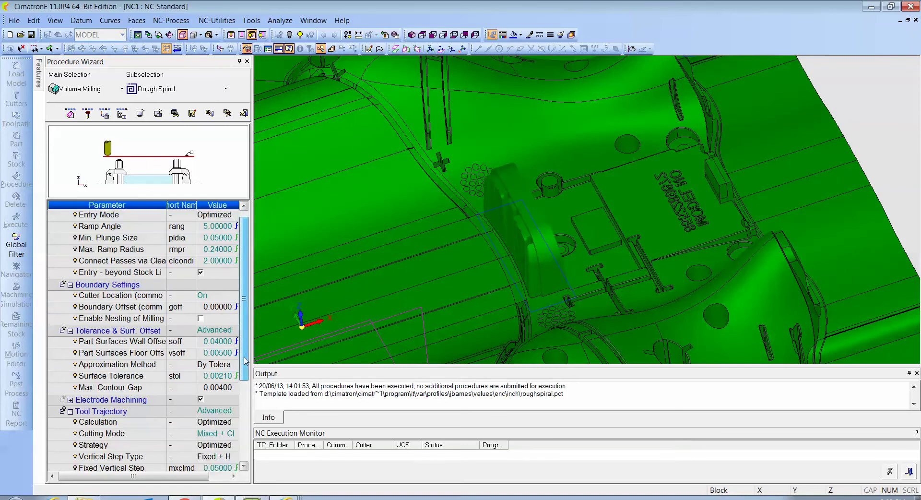
scroll(246, 361, up, 1)
scroll(244, 359, down, 4)
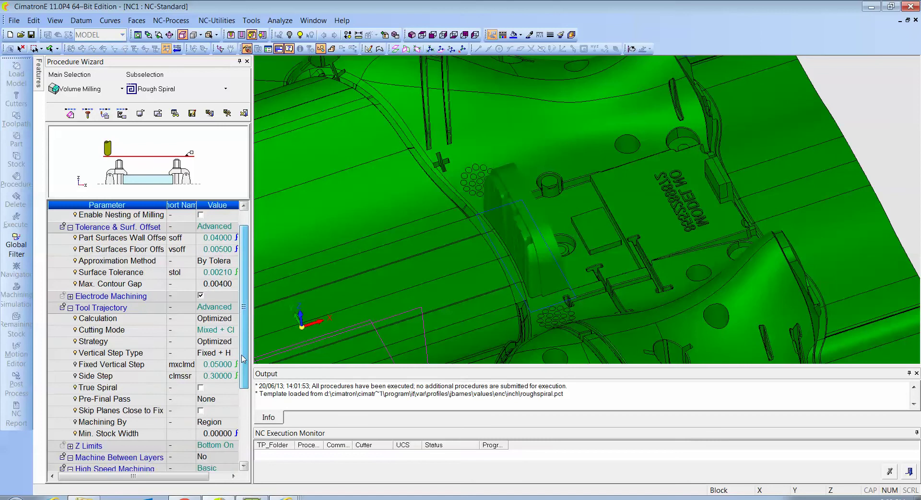
scroll(244, 359, up, 1)
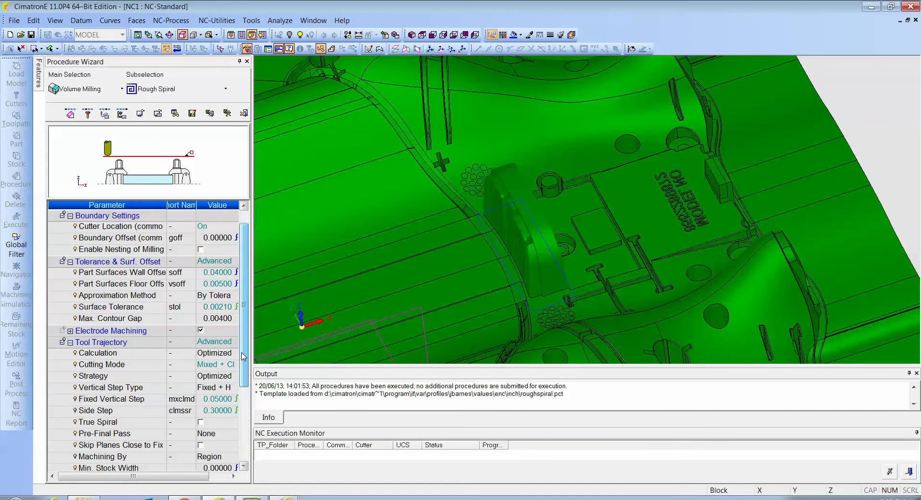
click(205, 272)
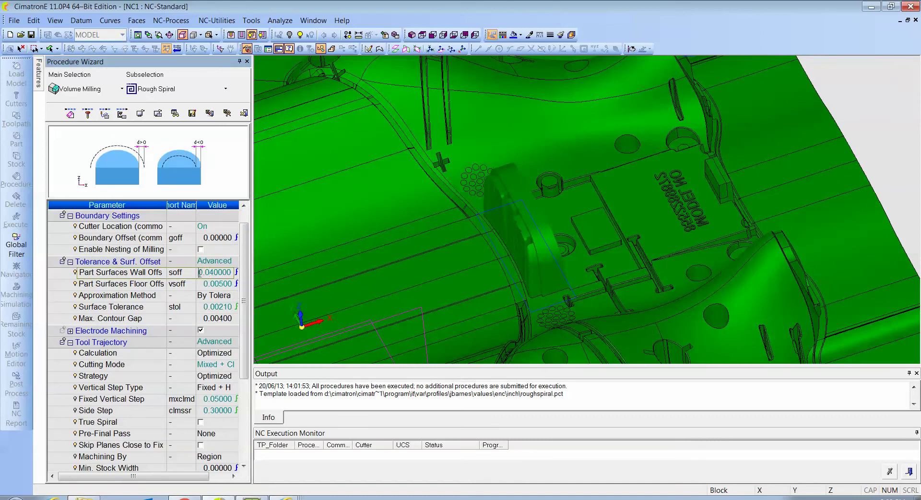
drag(200, 273, 252, 279)
text(.02)
key(Return)
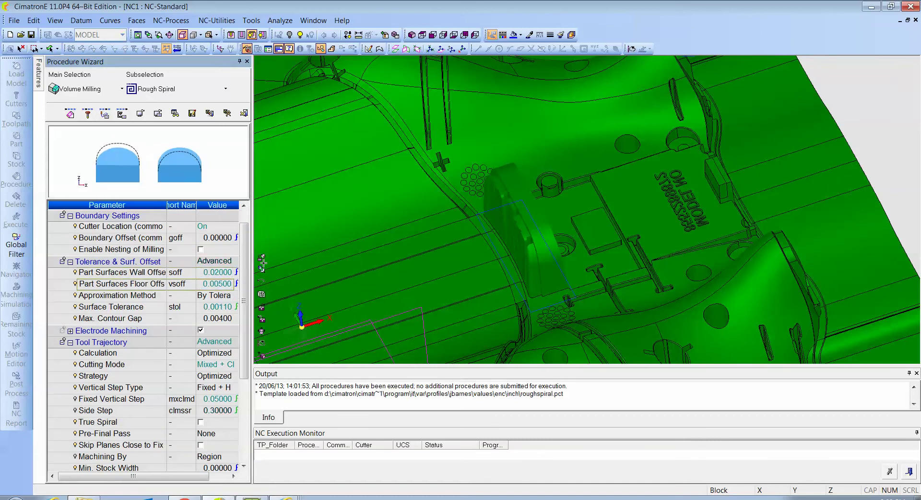
click(217, 284)
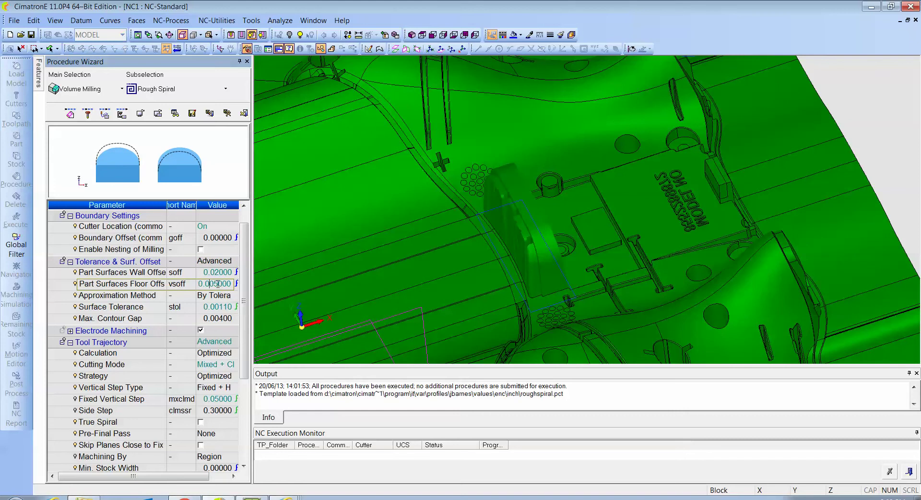
double_click(200, 284)
text(0.01)
key(Return)
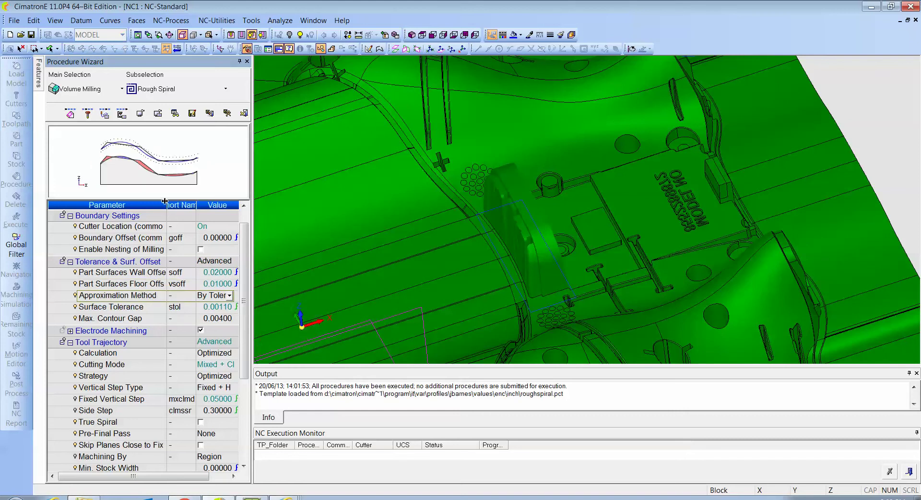
- Set only the machine parameters of the Rough Spiral procedure from the chosen cutter's stored values
scroll(244, 338, down, 2)
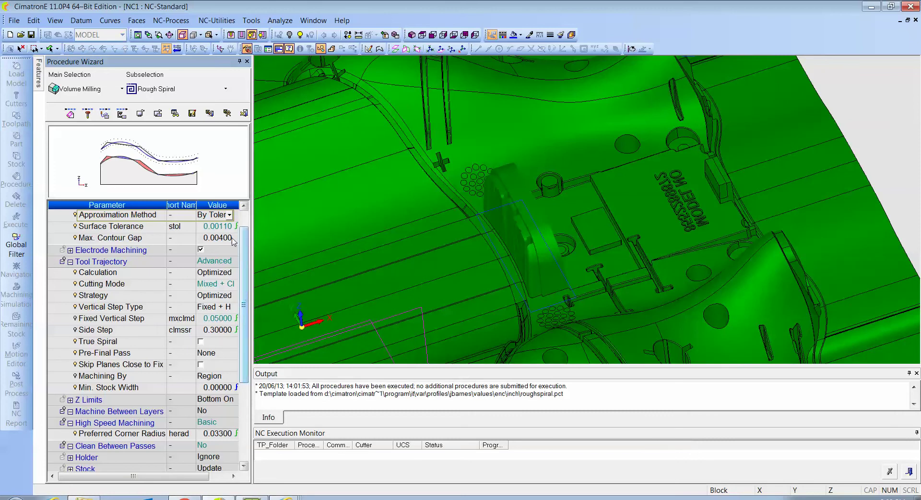
click(122, 113)
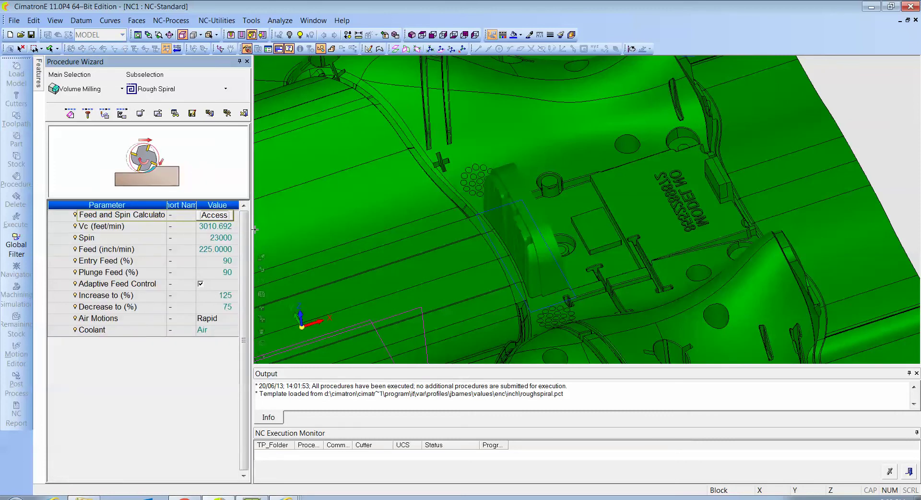
click(210, 239)
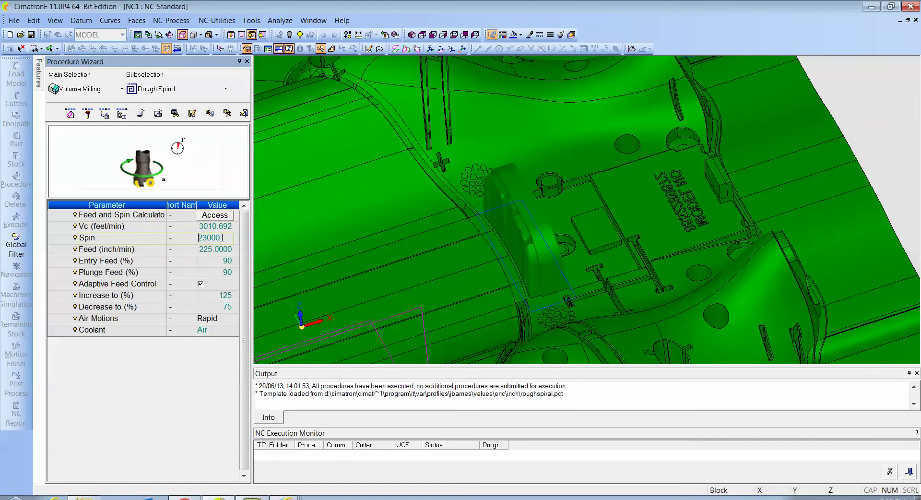
right_click(158, 238)
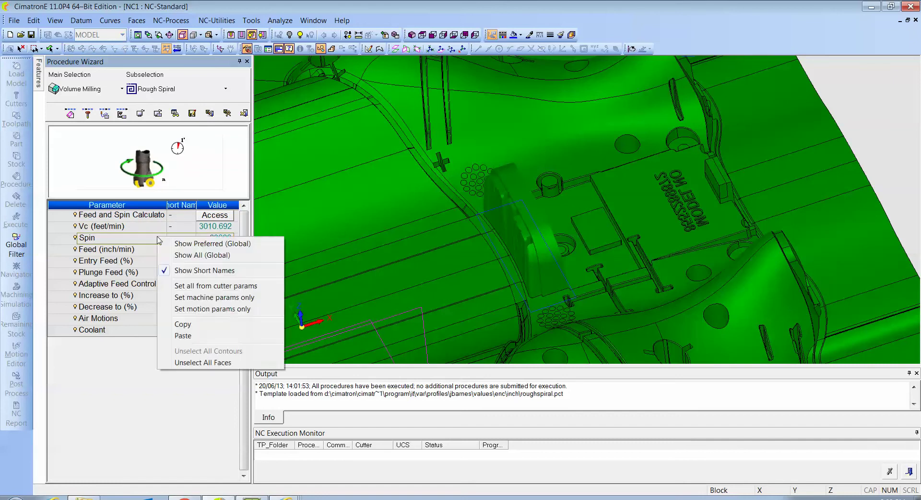
click(185, 297)
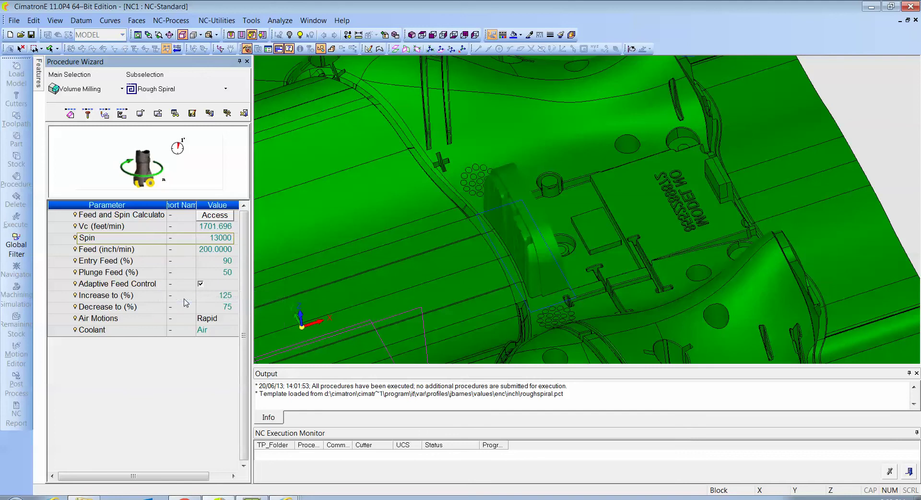
- Set the Rough Spiral spin to 4000 and the feed to 750 inch/min
click(208, 240)
text(4000)
key(Return)
click(214, 250)
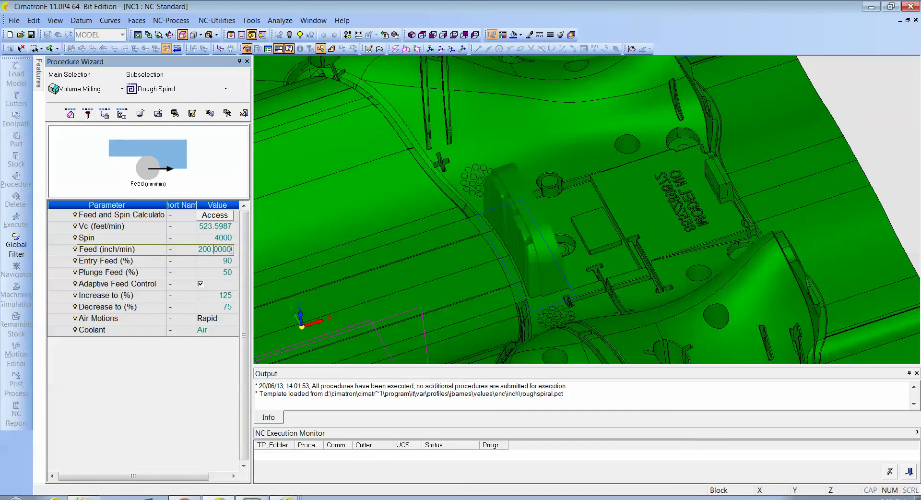
double_click(231, 249)
text(750)
key(Return)
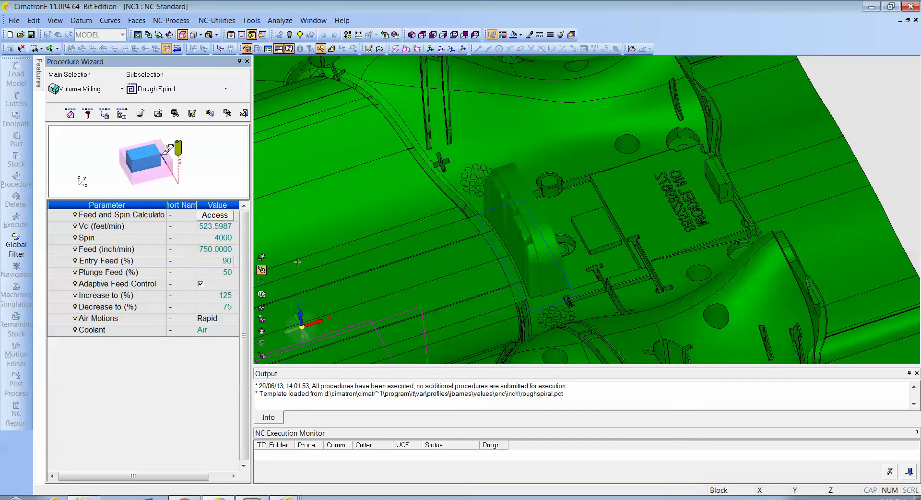
- Save and calculate the .500BULL Rough Spiral procedure, continuing with the low clearance Z value
right_click(358, 196)
click(394, 218)
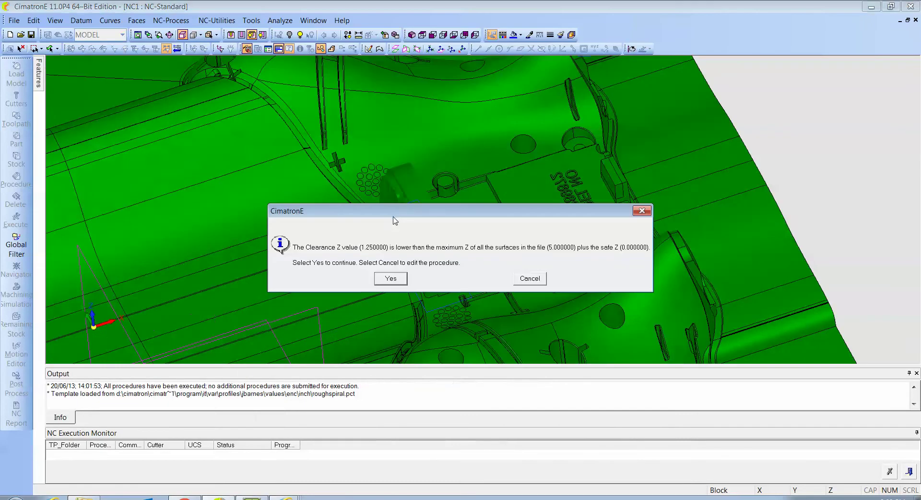
click(391, 278)
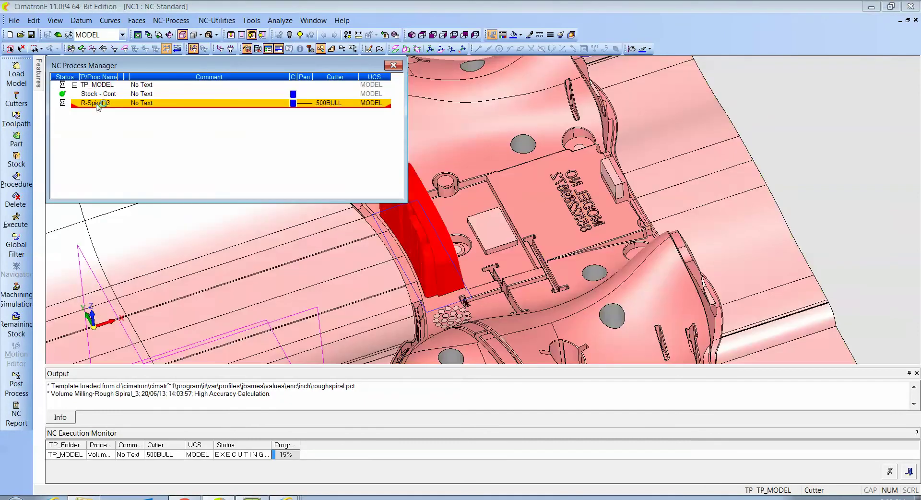
- Duplicate the .500BULL Rough Spiral procedure and assign the .250BULL cutter to the copy
right_click(96, 104)
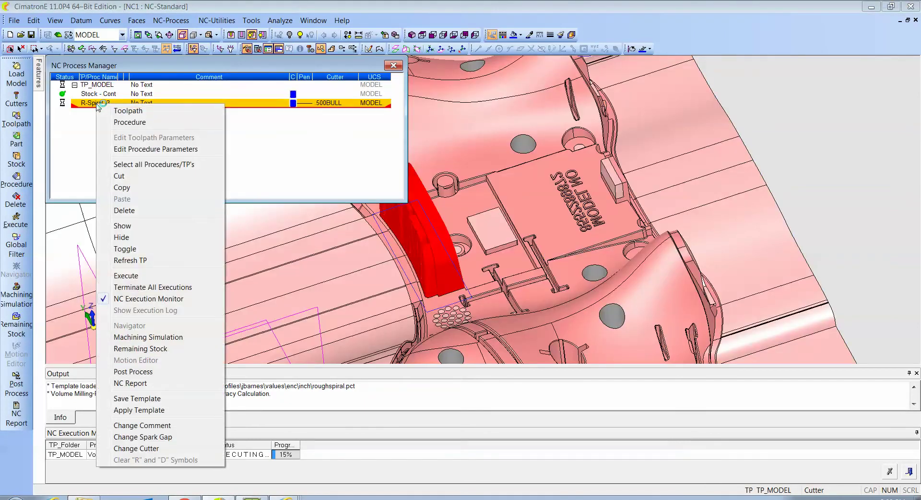
click(146, 189)
right_click(122, 144)
click(156, 226)
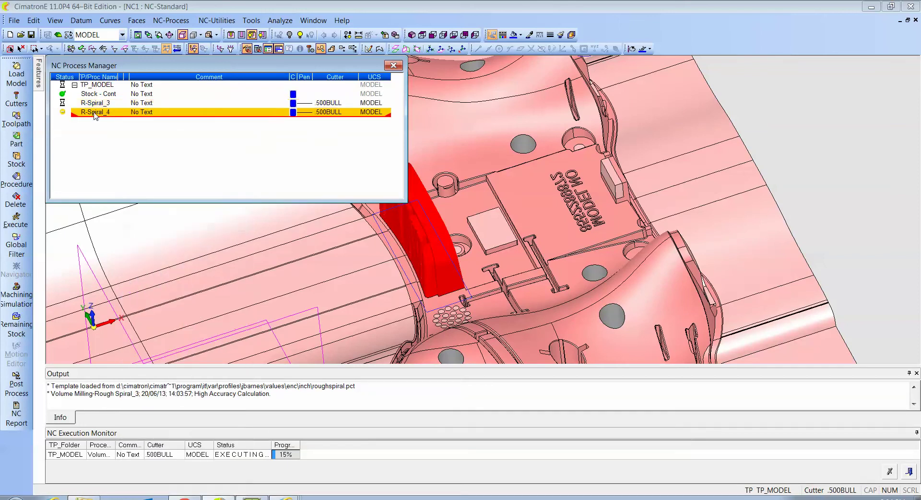
double_click(330, 111)
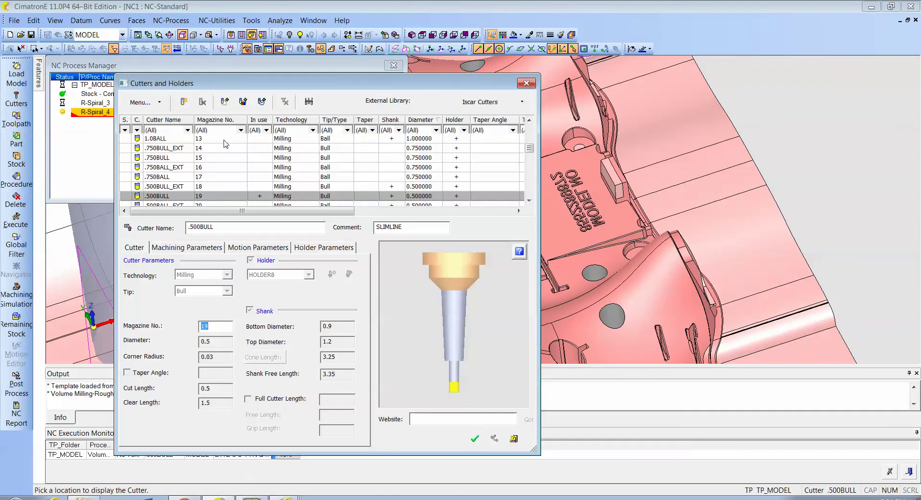
drag(531, 201, 530, 201)
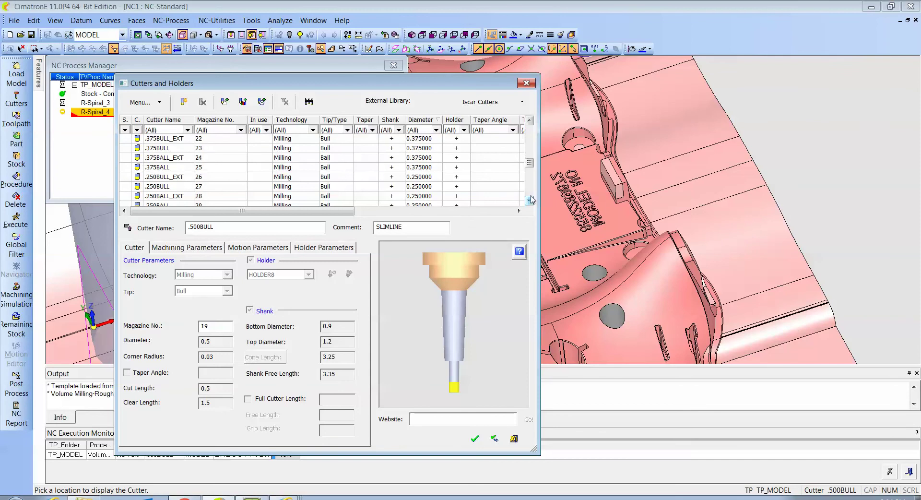
click(162, 187)
click(473, 436)
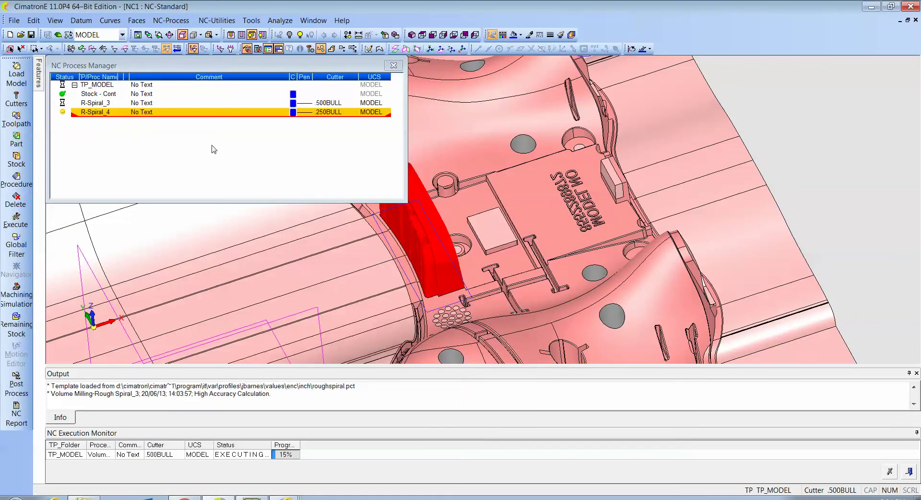
- Execute the .250BULL Rough Spiral procedure with the default notification settings
right_click(92, 114)
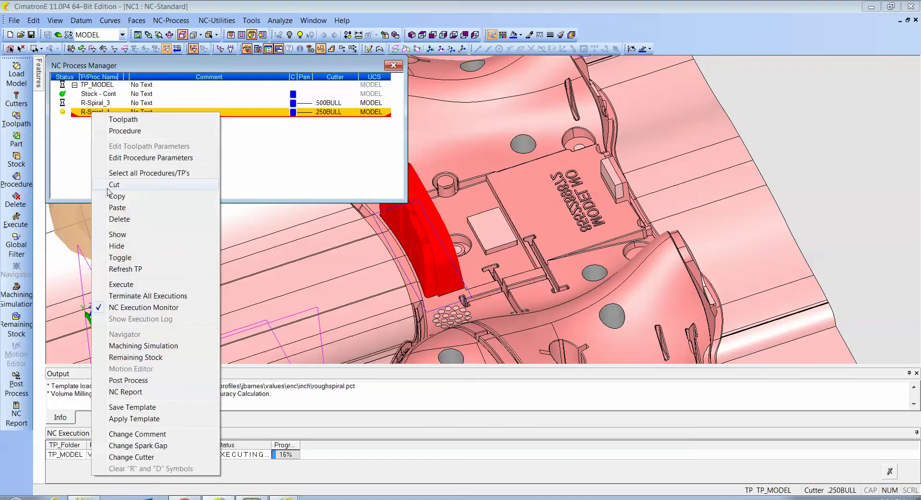
click(132, 284)
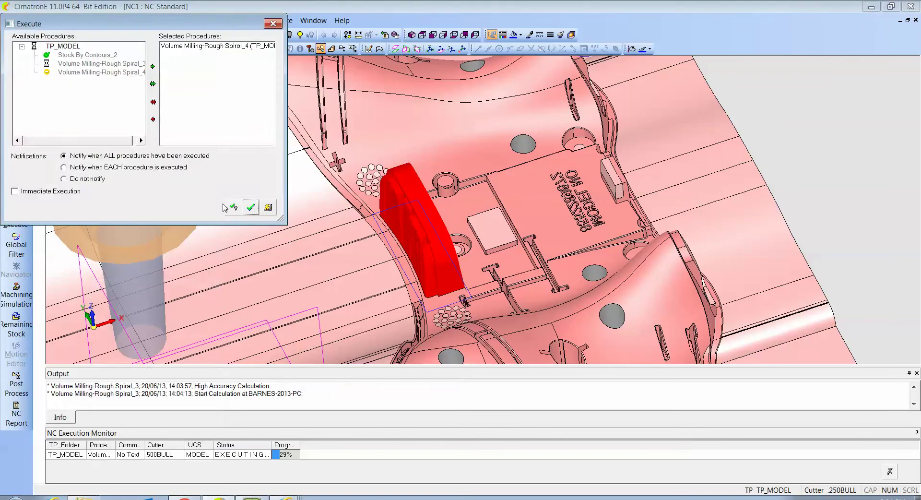
click(248, 207)
- Duplicate the .250BULL Rough Spiral procedure and assign the .125BULL cutter to the copy
right_click(95, 114)
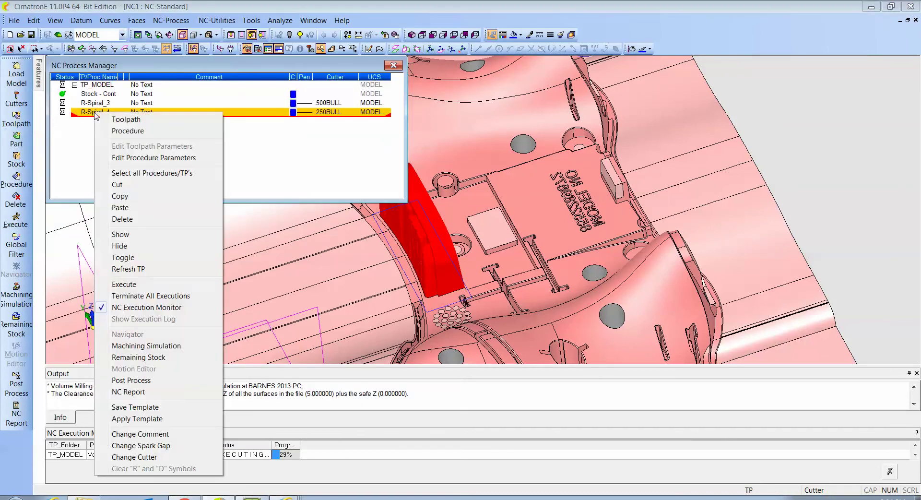
click(126, 196)
right_click(107, 149)
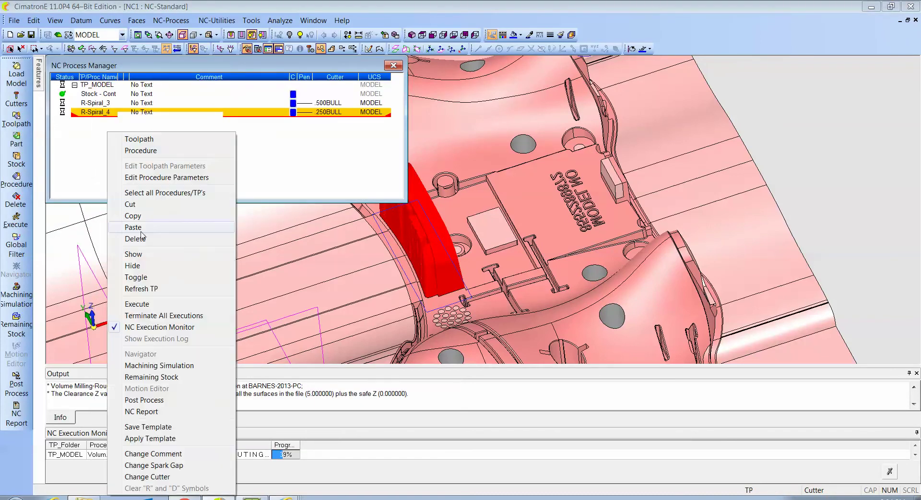
click(127, 227)
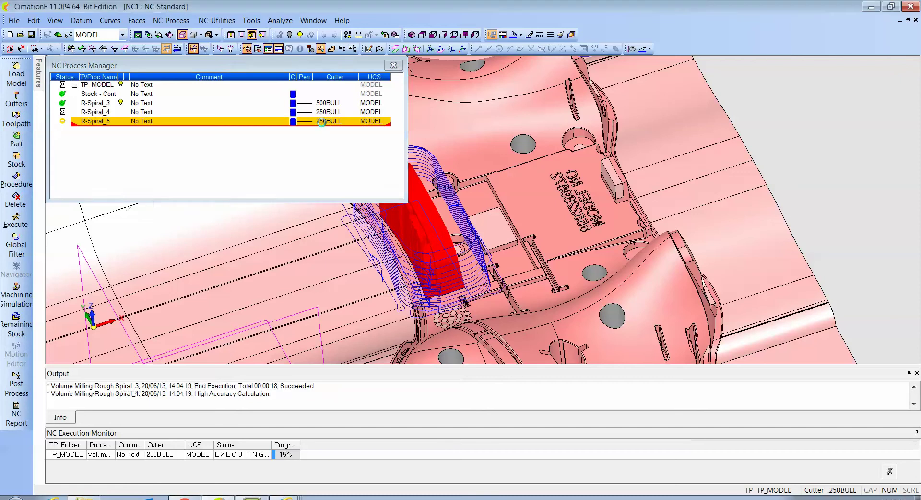
double_click(326, 121)
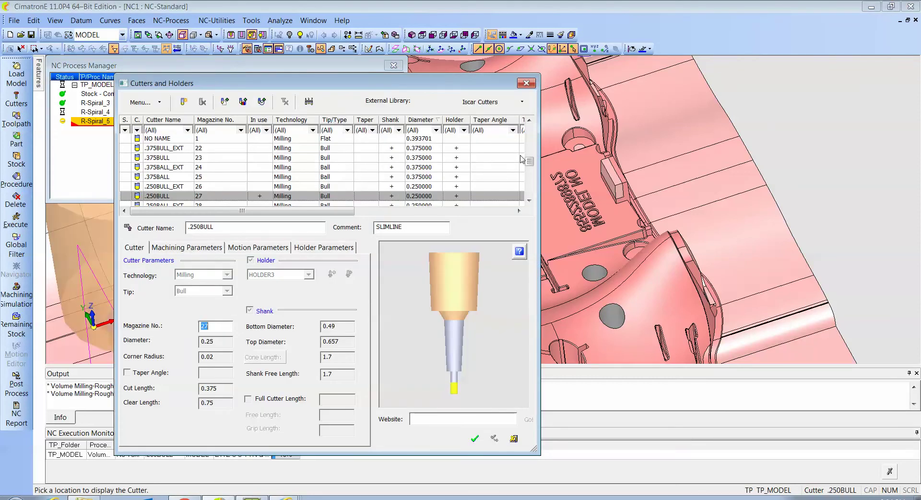
drag(529, 162, 531, 175)
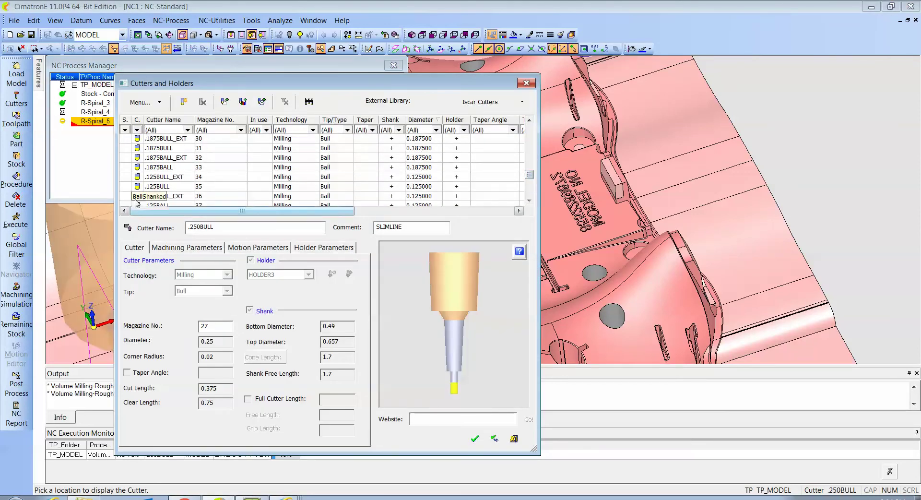
click(160, 187)
click(474, 439)
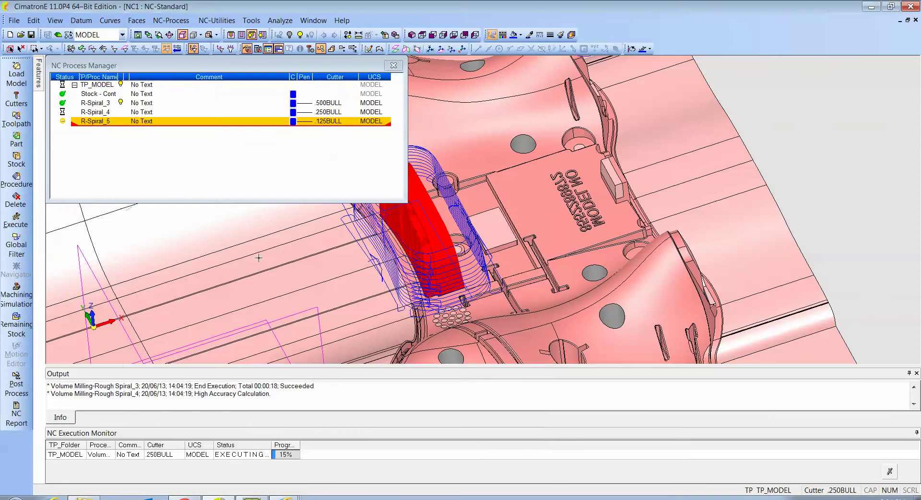
- Execute the .125BULL Rough Spiral procedure with the default notification settings
right_click(96, 124)
click(126, 293)
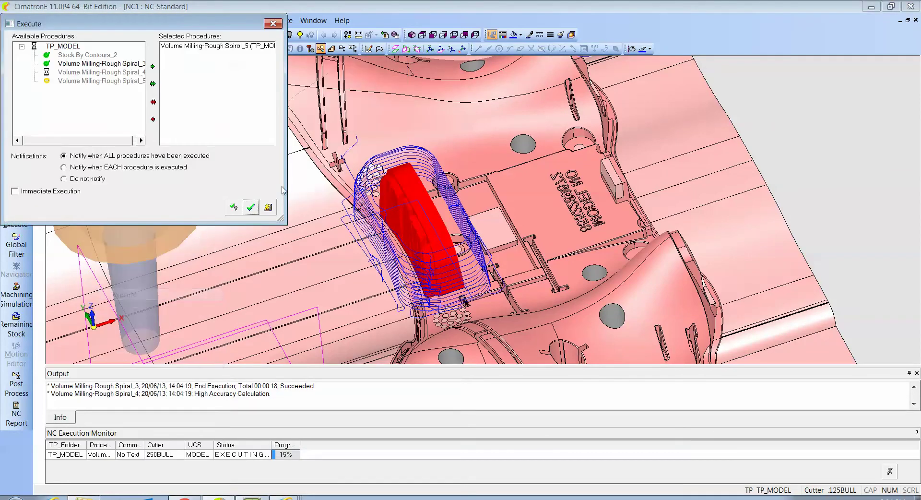
click(250, 207)
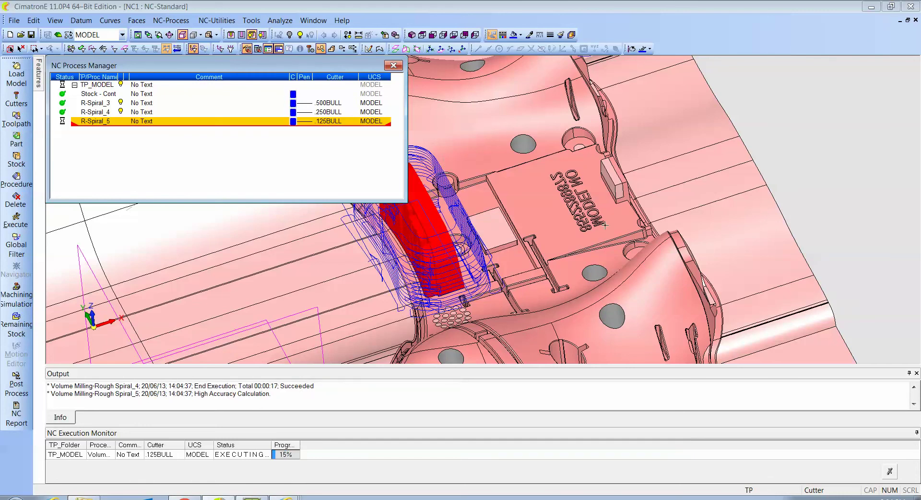
- Compare the .500BULL and .250BULL toolpaths around the red body by showing one at a time, leaving both hidden
ctrl+middle_drag(533, 199, 652, 207)
ctrl+drag(652, 206, 652, 173)
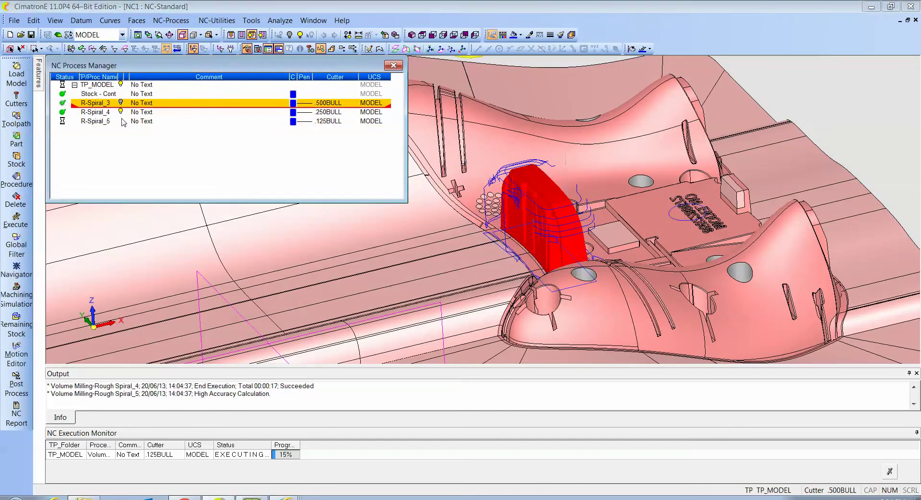
click(121, 113)
click(121, 104)
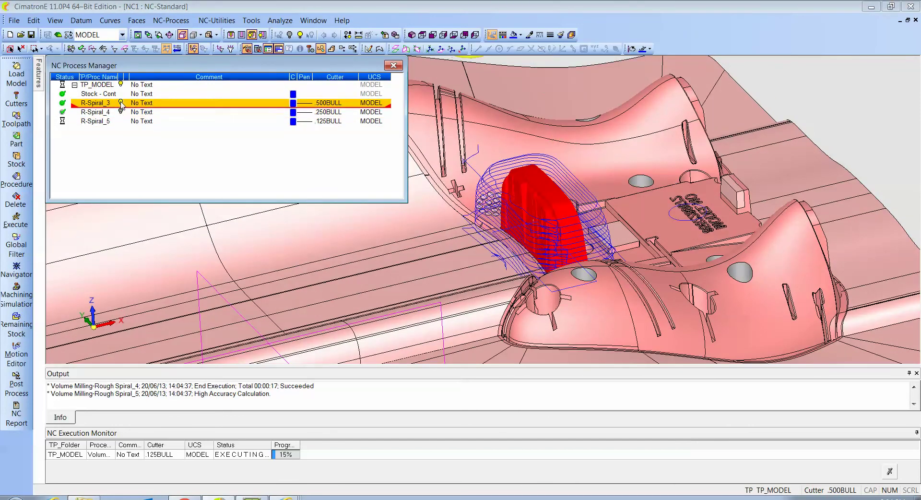
click(121, 103)
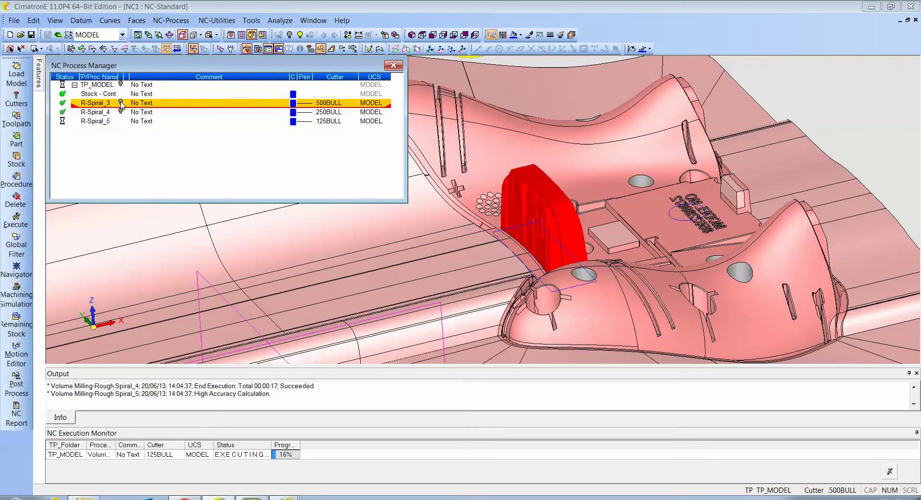
click(122, 112)
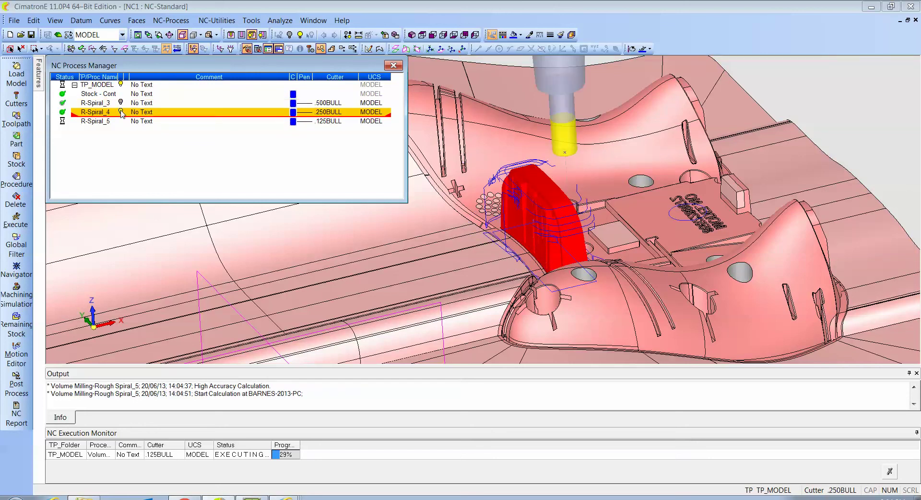
- Examine the .125BULL toolpath along the ribs, corners and ends of the red body from several angles
mouse_move(552, 192)
middle_down()
mouse_move(586, 204)
mouse_move(535, 198)
middle_up()
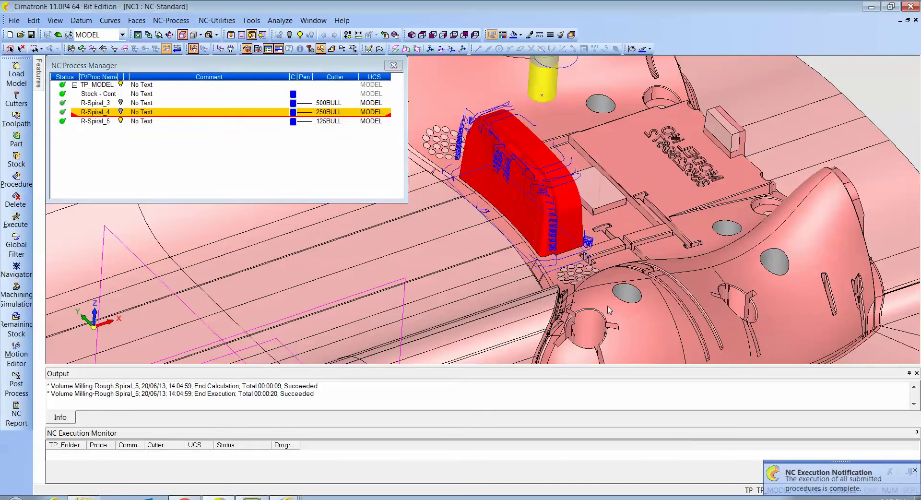
middle_drag(609, 309, 544, 231)
middle_drag(575, 269, 571, 245)
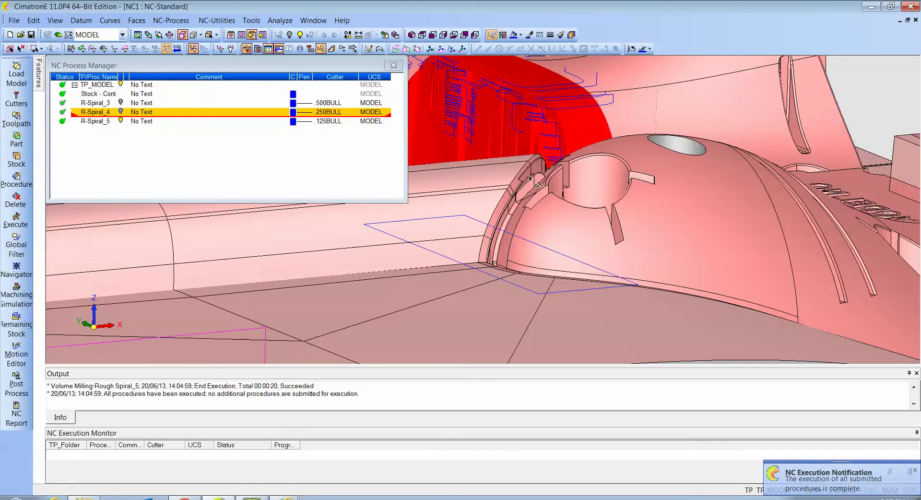
middle_drag(538, 185, 561, 131)
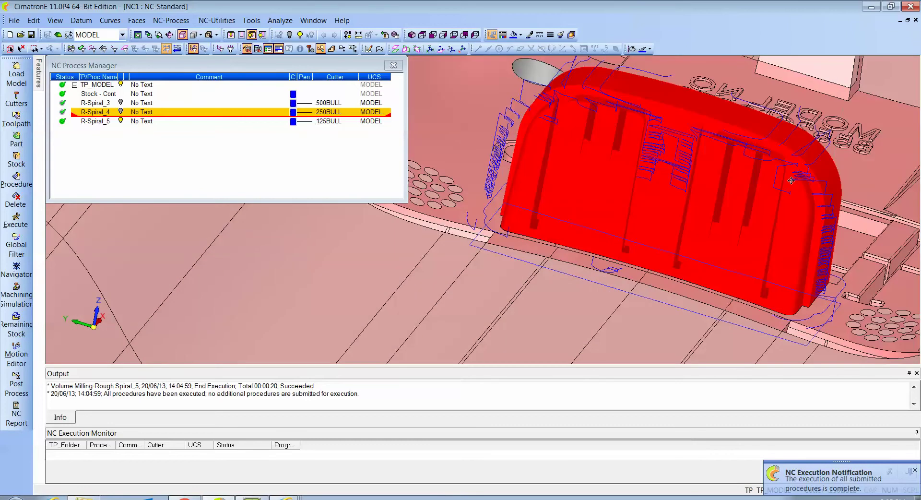
middle_drag(820, 283, 716, 240)
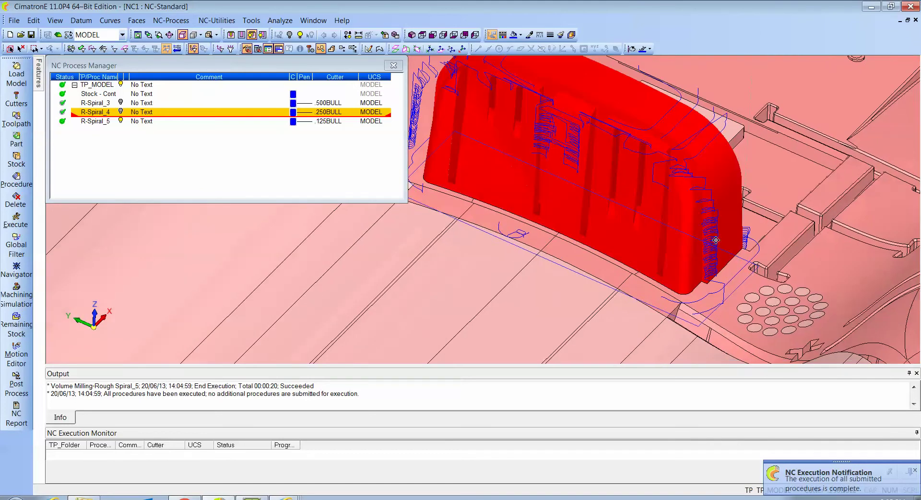
- Duplicate the .125BULL Rough Spiral procedure at the end of the toolpath's procedure list
right_click(98, 122)
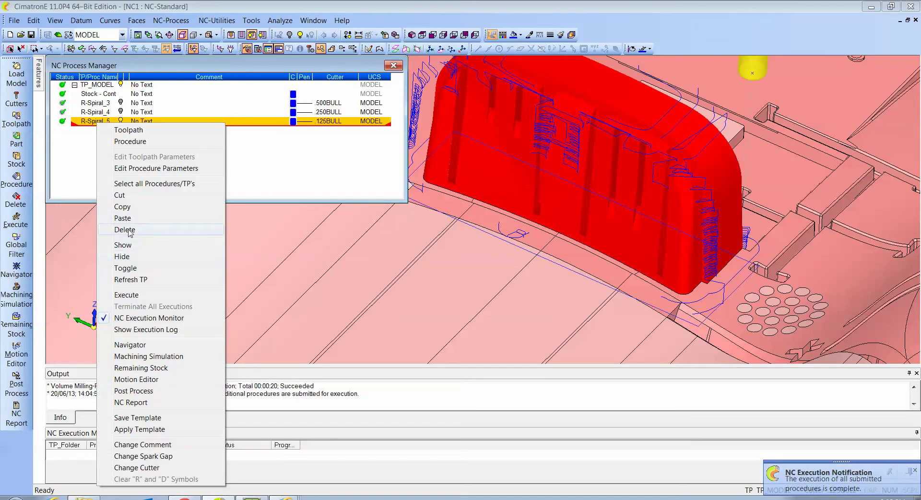
click(122, 207)
right_click(119, 180)
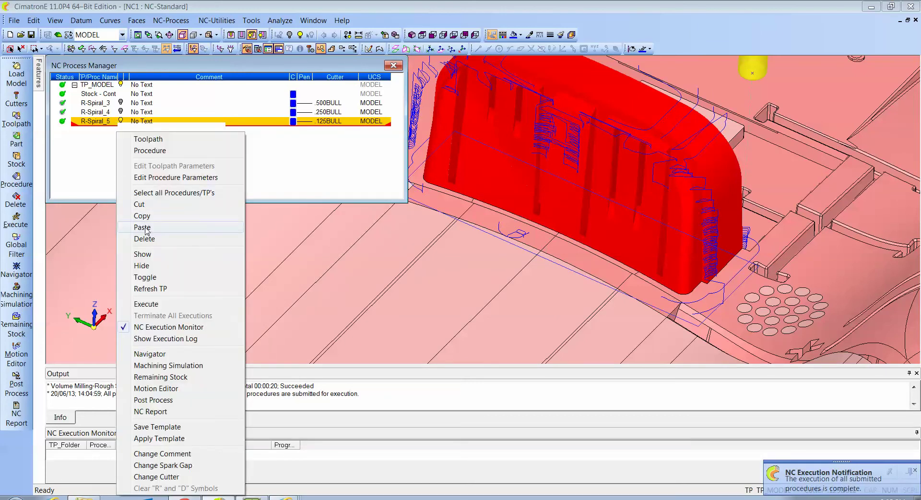
click(146, 230)
- In the copied .125BULL procedure, switch Tolerance & Surf. Offset to Basic and set the Part Surface Offset to .005
double_click(95, 131)
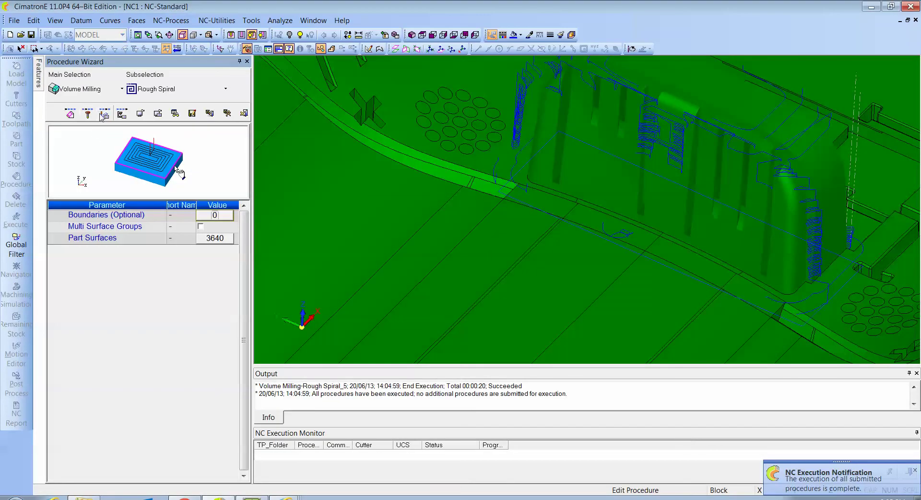
click(103, 115)
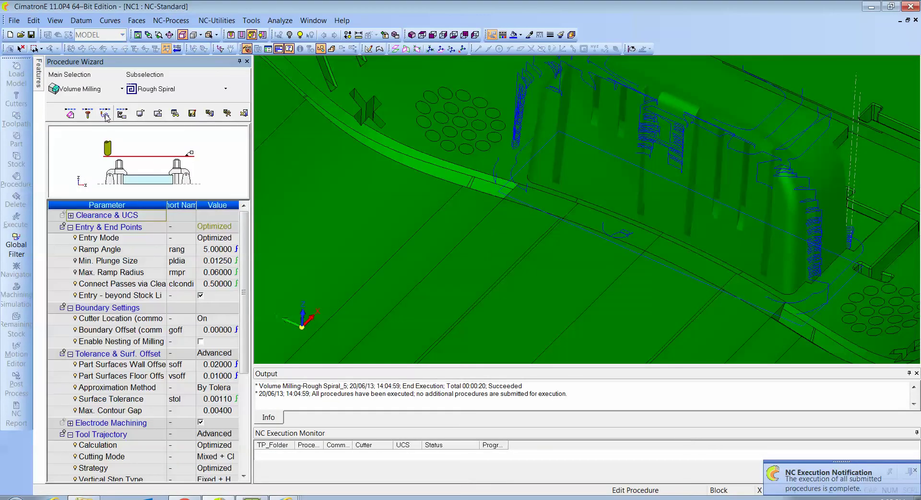
click(217, 353)
click(215, 372)
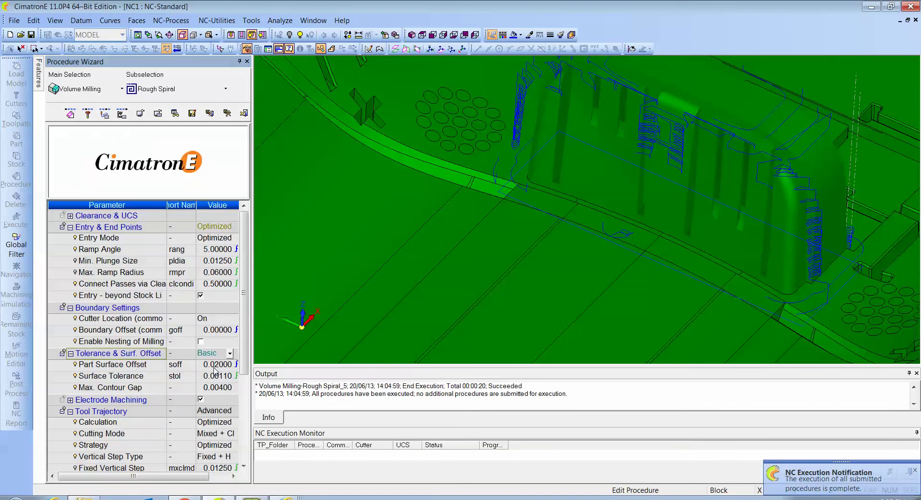
click(219, 365)
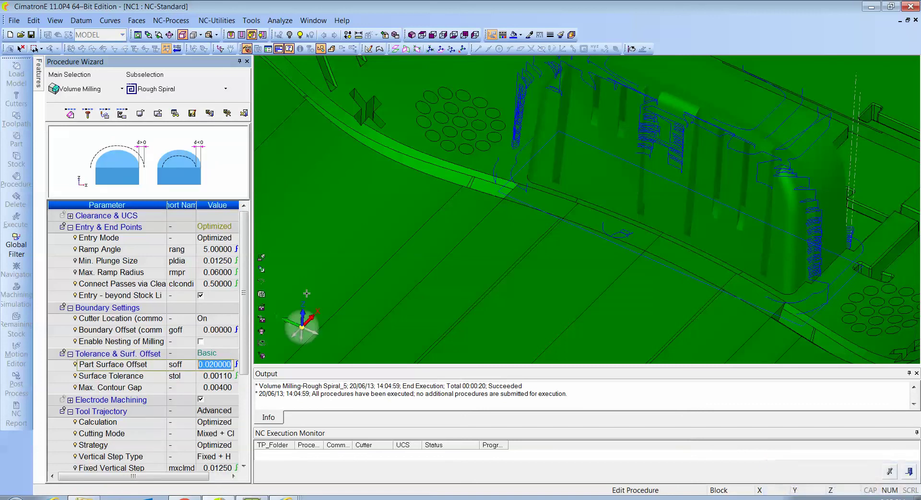
text(.005)
key(Return)
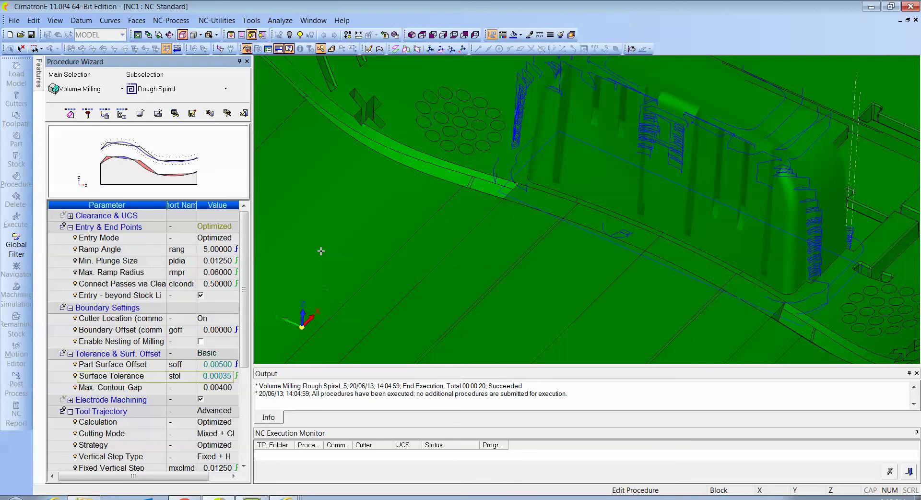
- Save and calculate the edited .125BULL procedure, accepting its existing clearance Z value
right_click(329, 250)
click(369, 258)
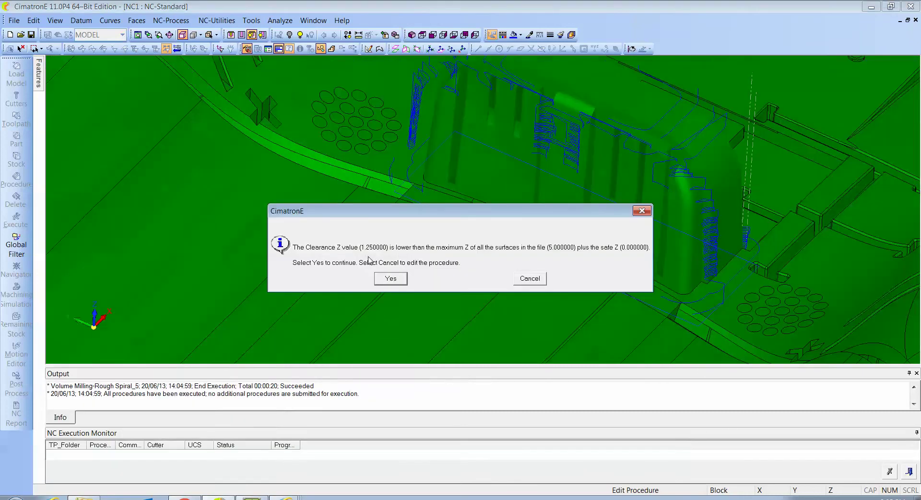
click(391, 280)
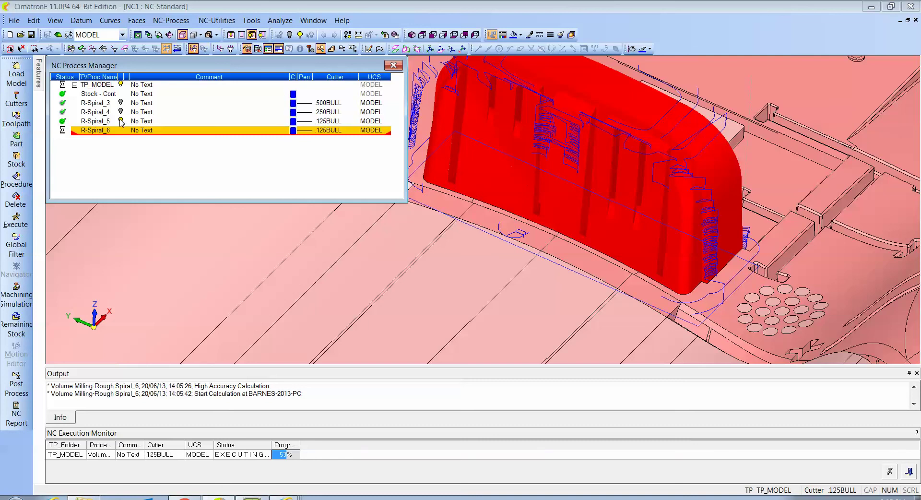
- Hide the first .125BULL toolpath and examine the .005 offset .125BULL toolpath around the red body from several sides
click(122, 121)
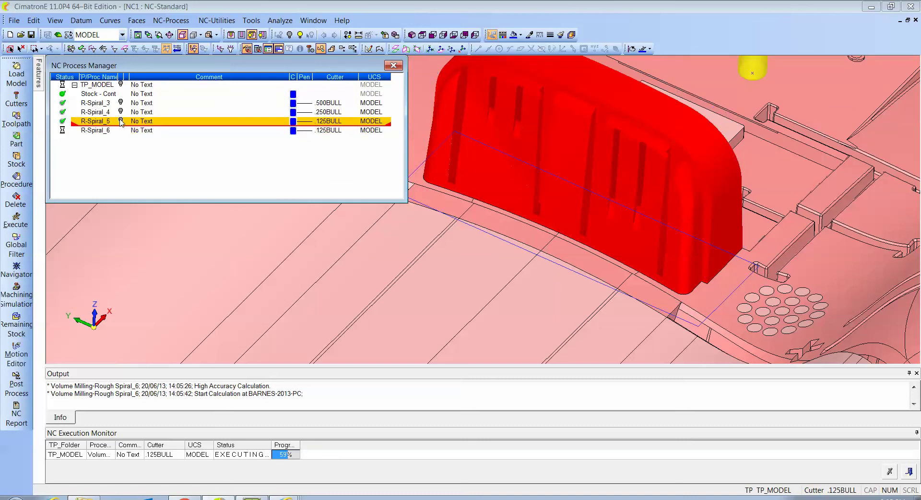
ctrl+drag(658, 205, 624, 183)
ctrl+right_drag(622, 182, 616, 159)
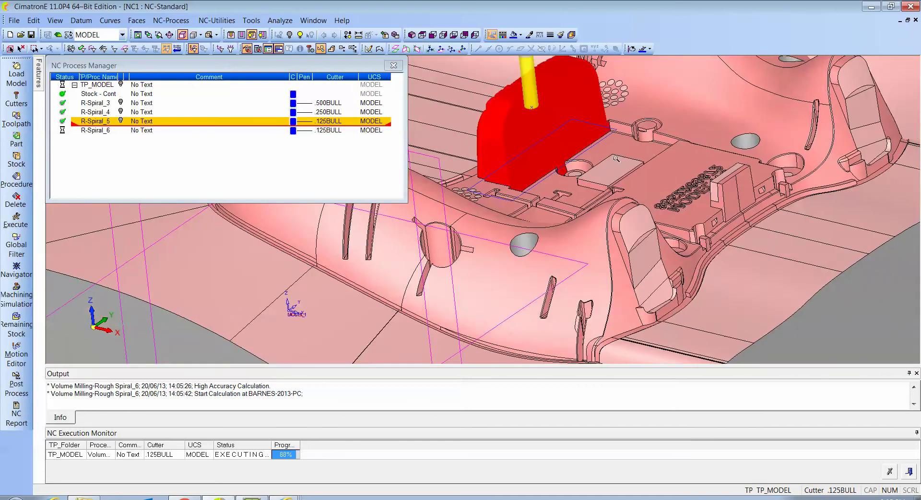
ctrl+middle_drag(616, 158, 630, 241)
ctrl+right_drag(630, 211, 631, 240)
ctrl+drag(631, 192, 636, 207)
ctrl+right_drag(643, 165, 646, 193)
ctrl+middle_drag(646, 194, 635, 189)
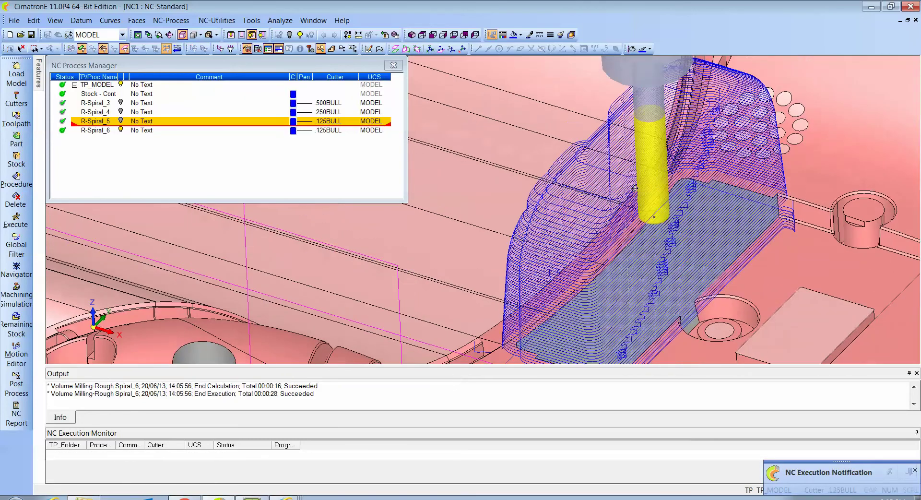
ctrl+drag(635, 189, 692, 180)
ctrl+right_drag(687, 214, 665, 194)
ctrl+middle_drag(664, 194, 453, 332)
ctrl+drag(772, 104, 618, 180)
ctrl+right_drag(618, 153, 628, 185)
ctrl+middle_drag(691, 143, 622, 160)
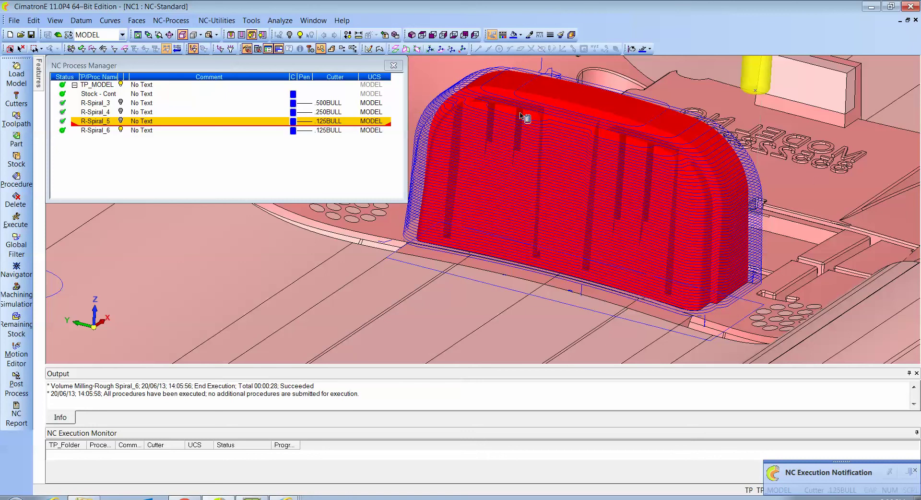
- Review the red body and its .125BULL toolpath in relation to the whole mold
ctrl+right_drag(697, 164, 655, 227)
ctrl+middle_drag(654, 227, 717, 177)
ctrl+right_drag(716, 177, 702, 248)
ctrl+drag(701, 248, 677, 270)
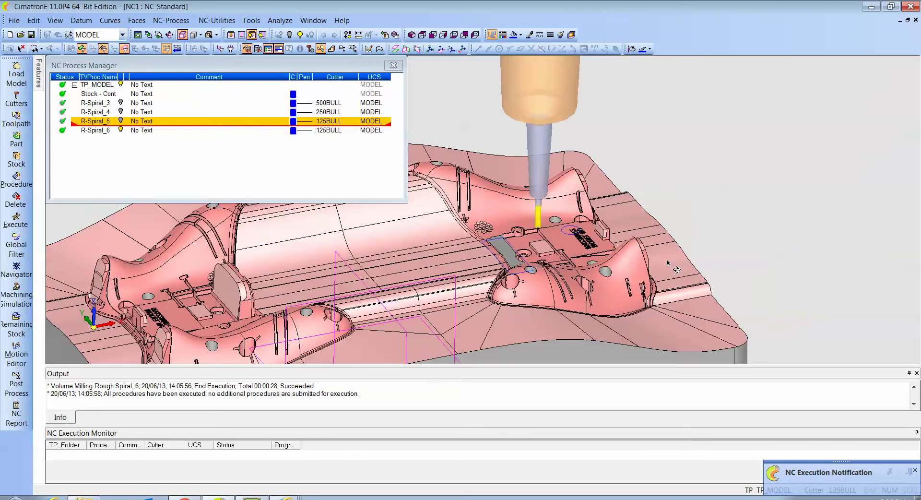
ctrl+middle_drag(677, 269, 768, 198)
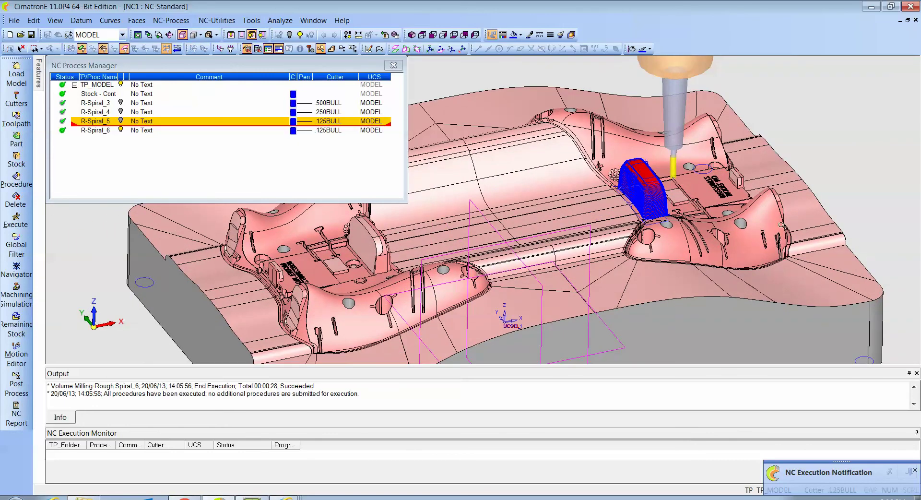
scroll(777, 189, up, 2)
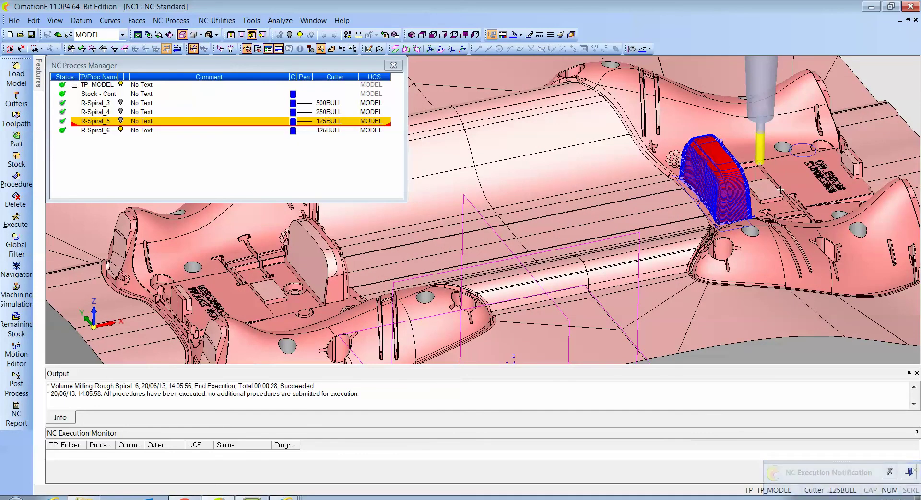